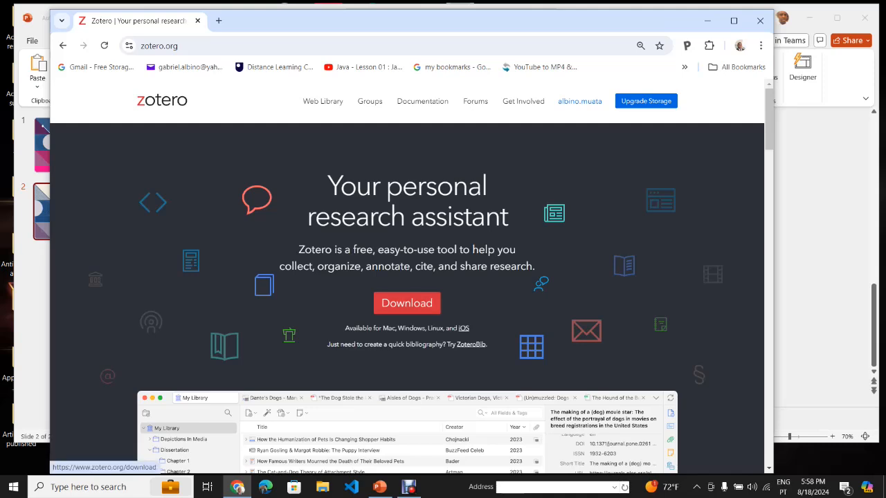
Step: View Zotero's download page with the desktop and browser connector installers, and close the browser
left_click(407, 304)
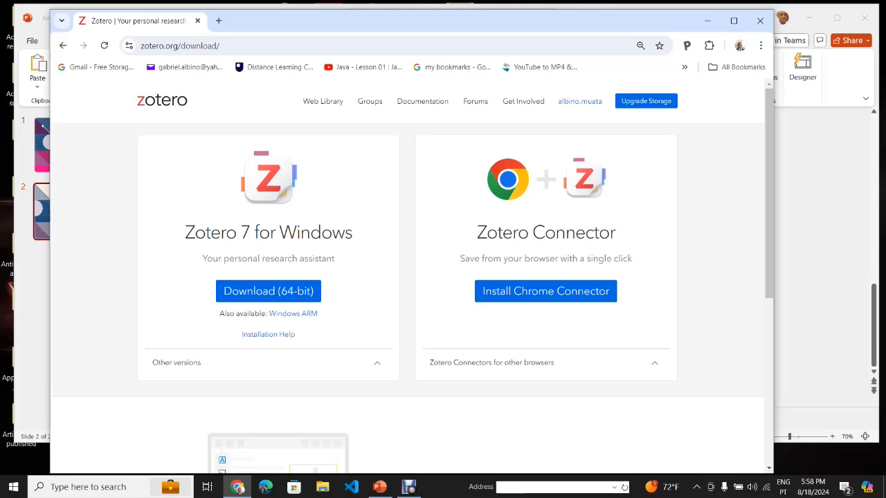
left_click(760, 20)
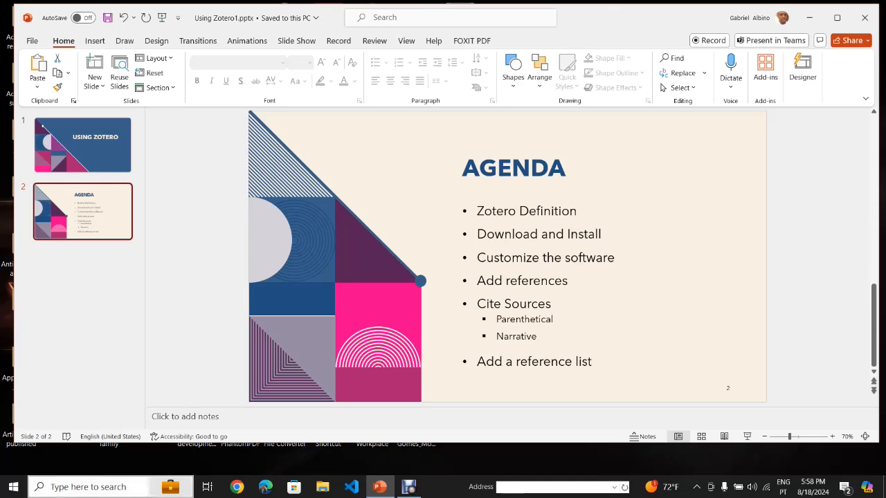
Step: Search the computer for the installed Zotero application and launch it
left_click(111, 488)
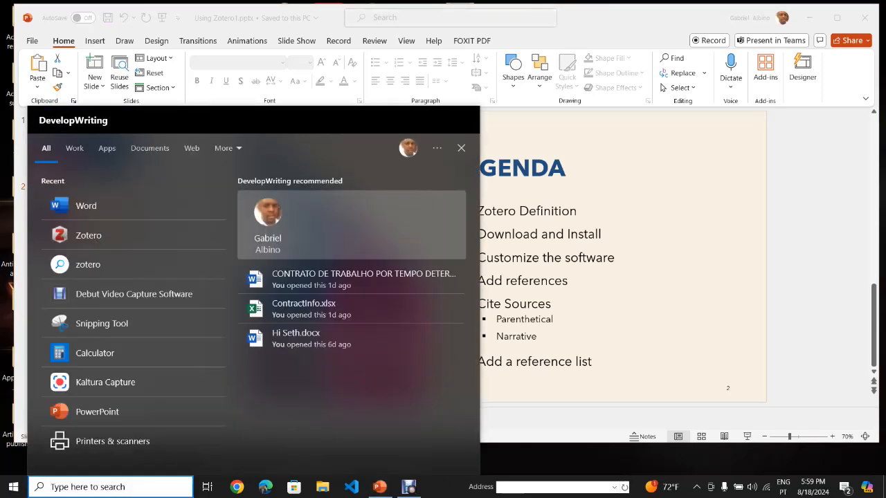
type("z")
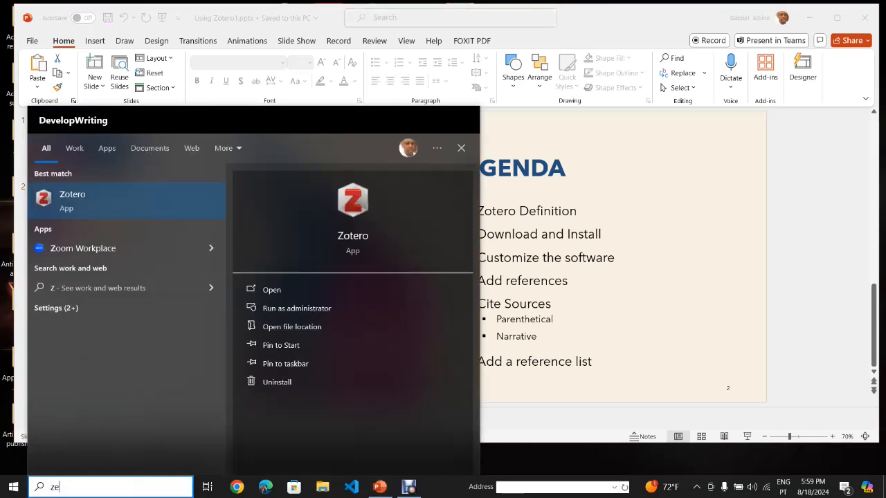
type("o")
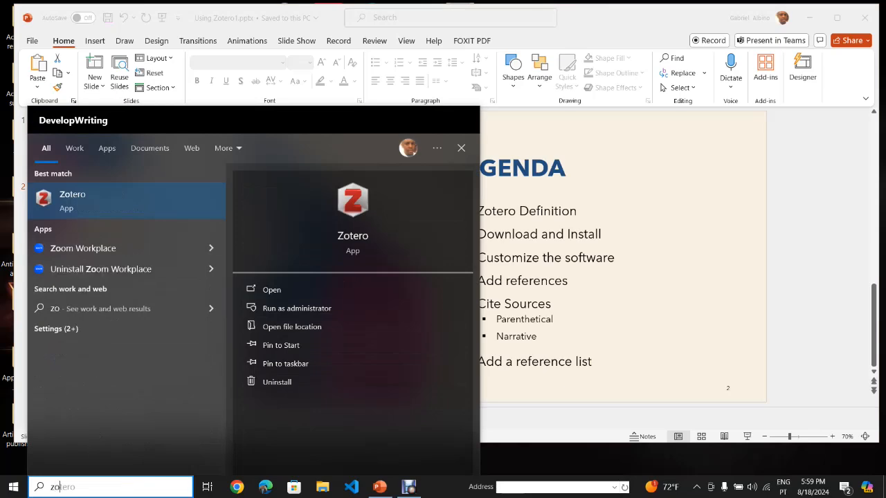
type("te")
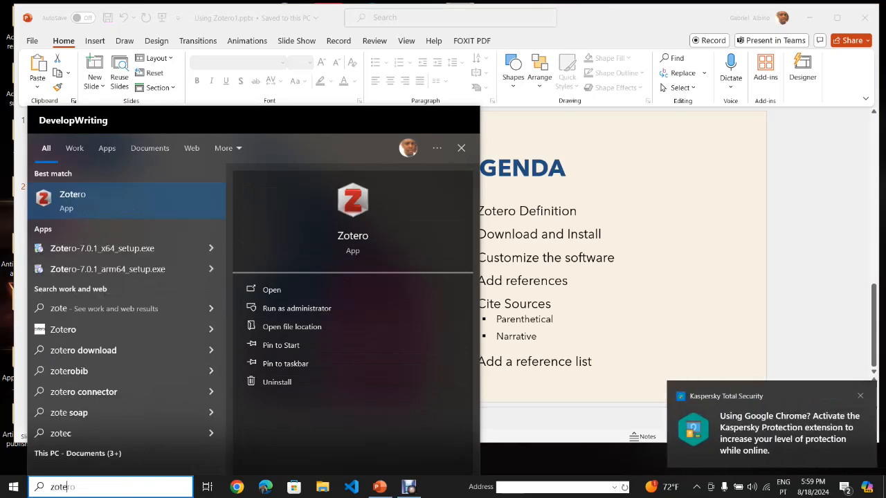
left_click(111, 201)
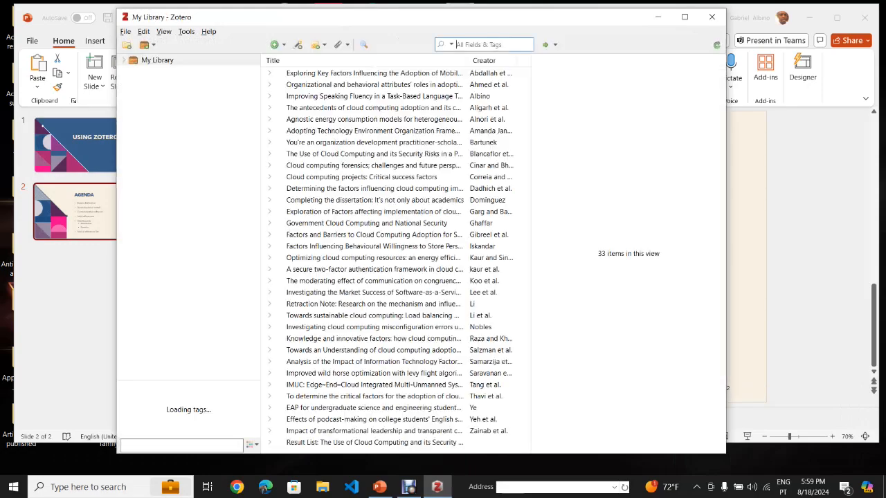
Step: Widen the library window on both sides until it spans most of the screen
left_click_drag(116, 117, 20, 117)
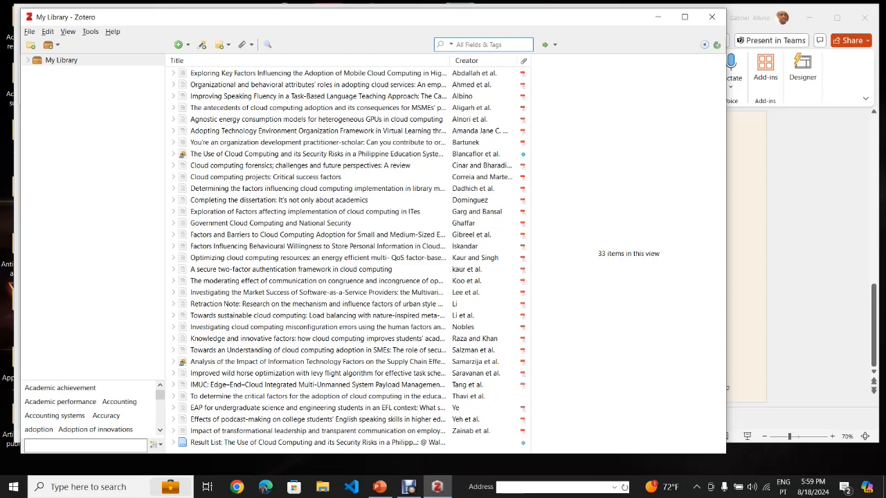
left_click_drag(388, 17, 394, 16)
left_click_drag(732, 83, 866, 83)
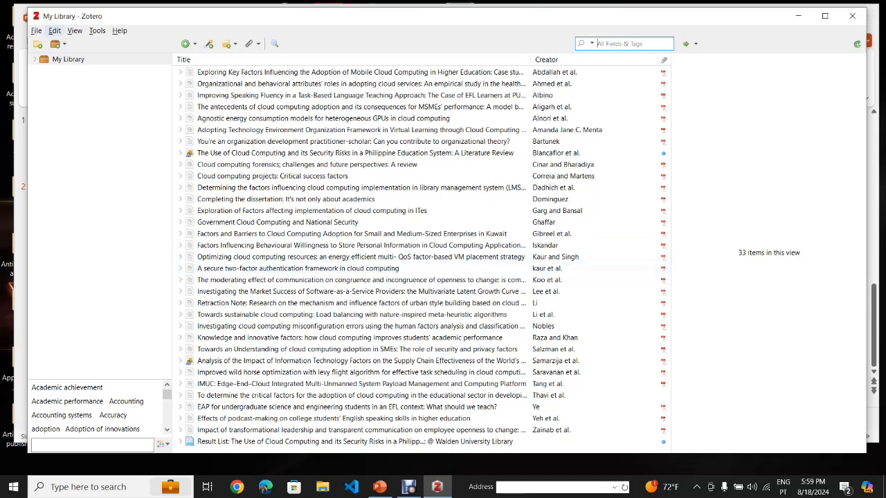
Step: Review the Sync settings and the installed citation styles in the preferences
left_click(54, 31)
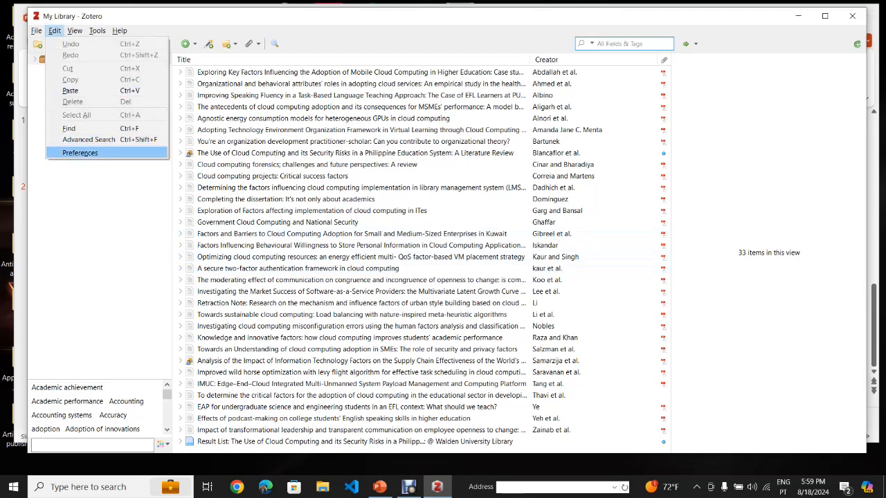
left_click(79, 152)
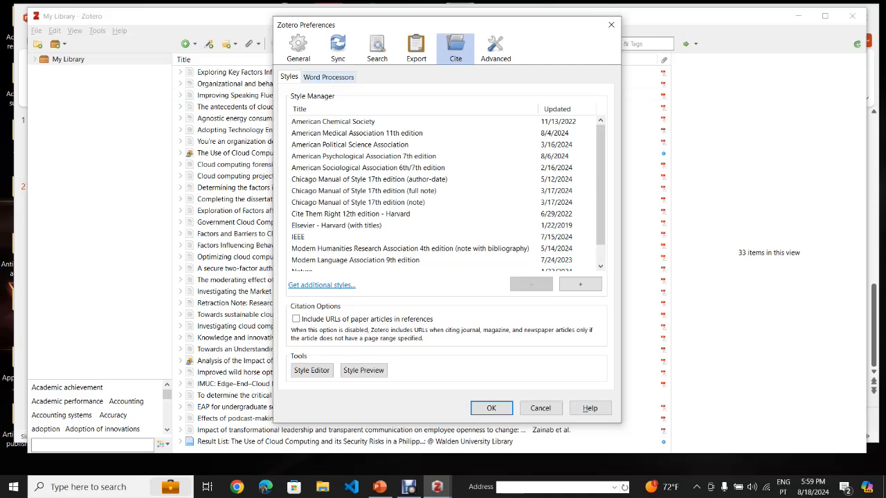
left_click(338, 49)
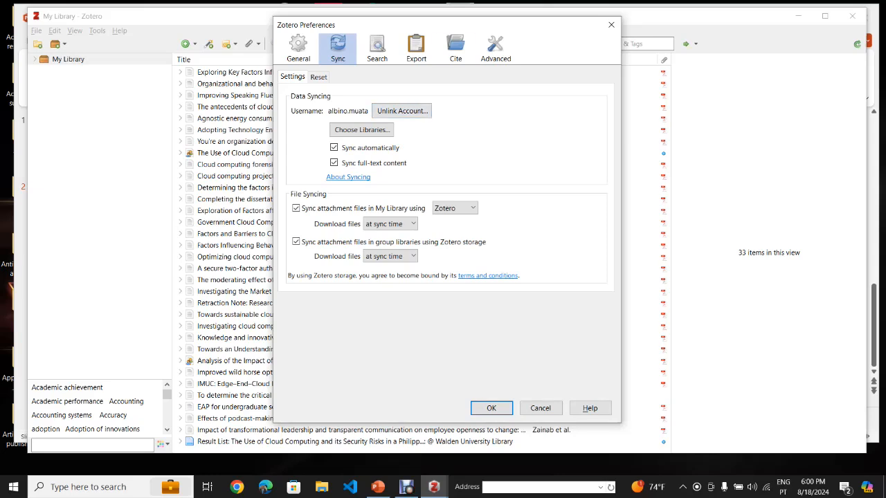
left_click(455, 48)
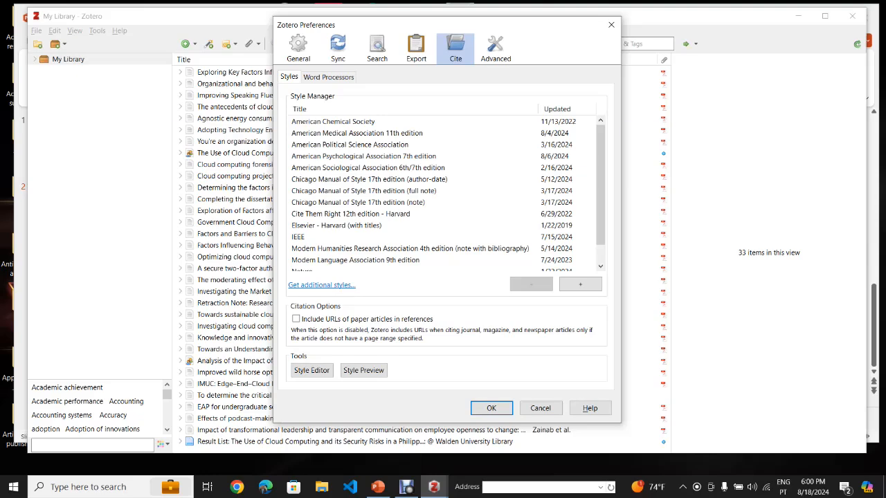
left_click_drag(536, 35, 461, 32)
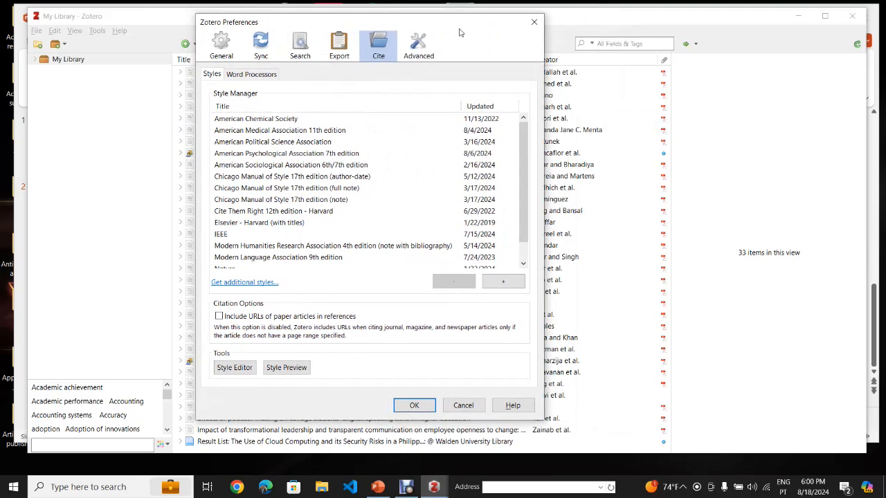
left_click_drag(461, 33, 461, 34)
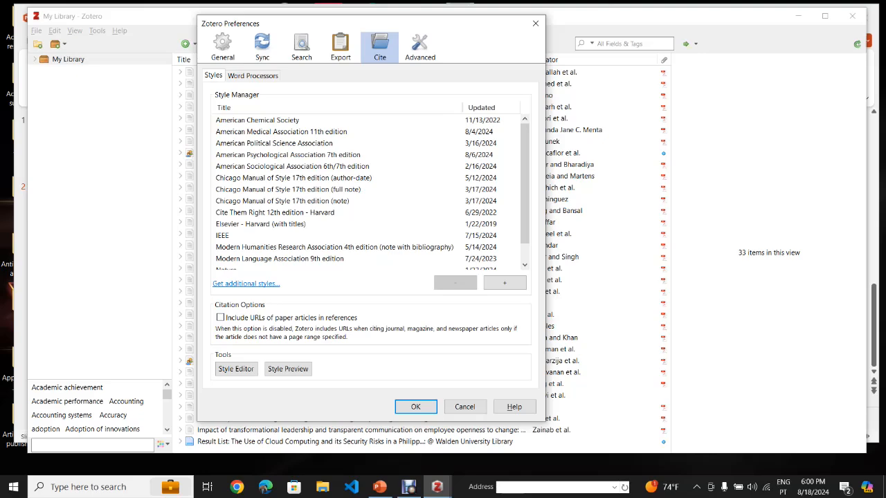
Step: Open the repository of additional citation styles and search it for APA
left_click(246, 284)
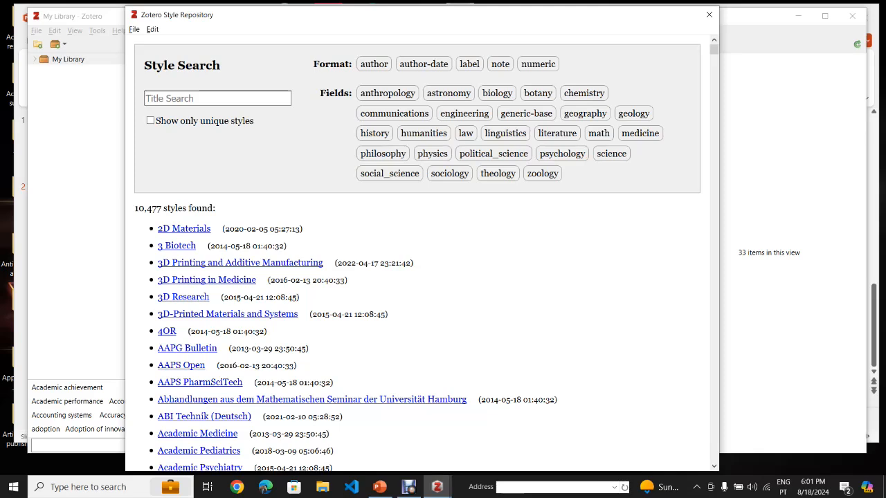
type("A")
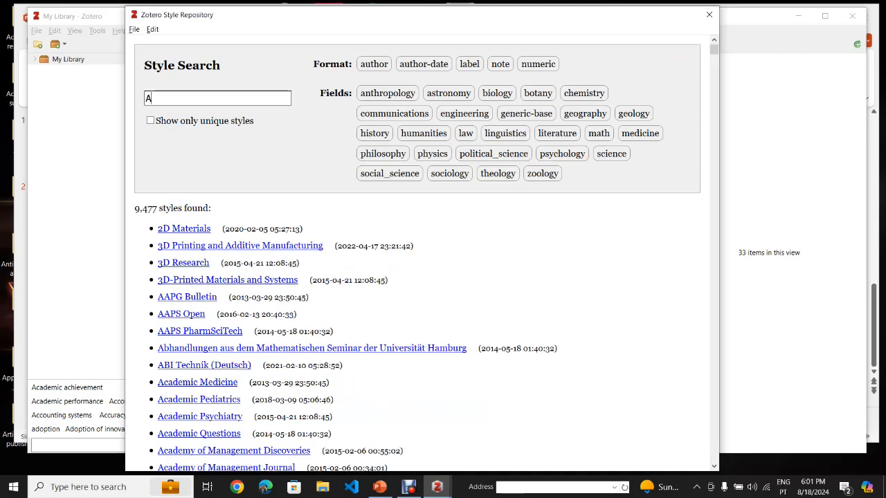
type("P")
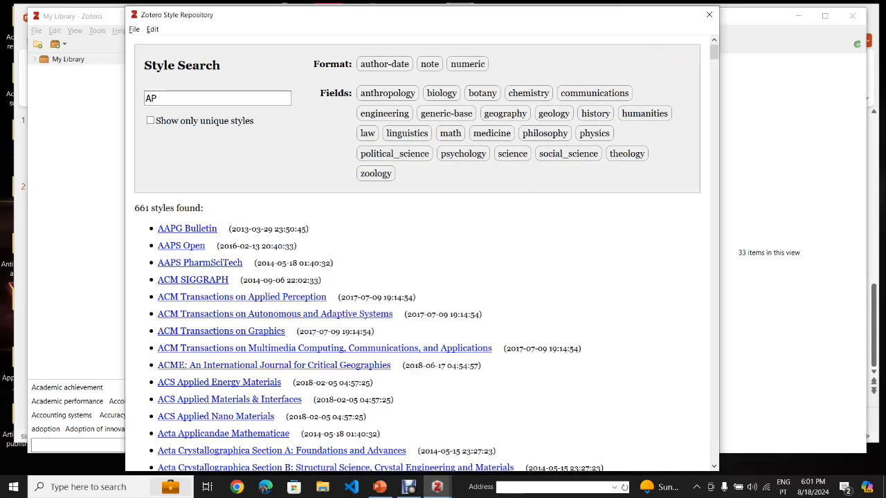
type("A")
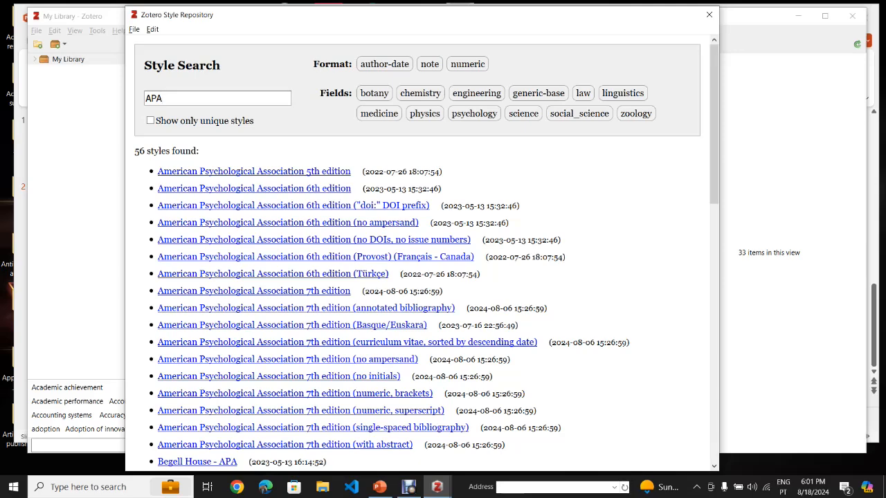
Step: Browse the APA styles, preview American Psychological Association 7th edition, and close the repository and the preferences
scroll(423, 277, "down", 4)
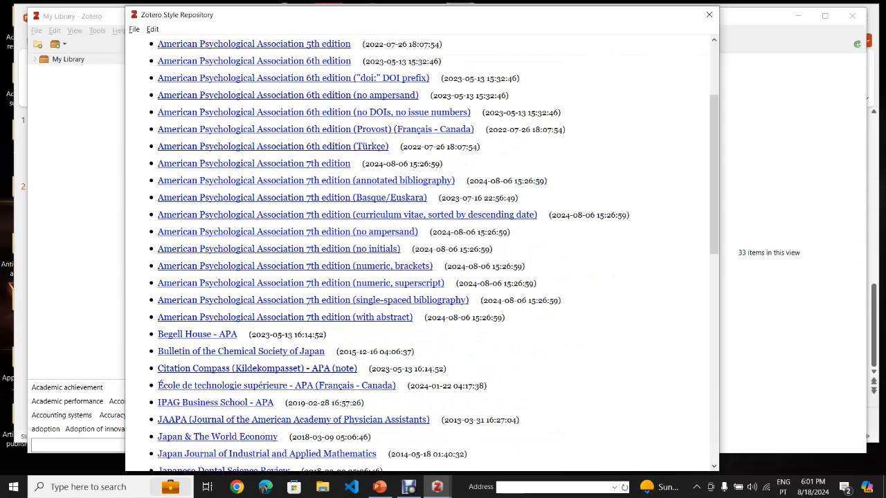
scroll(422, 276, "up", 2)
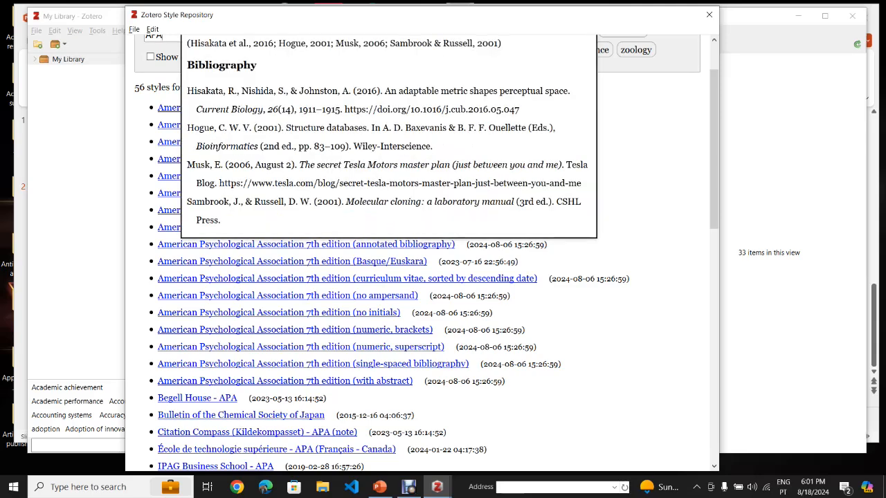
mouse_move(253, 228)
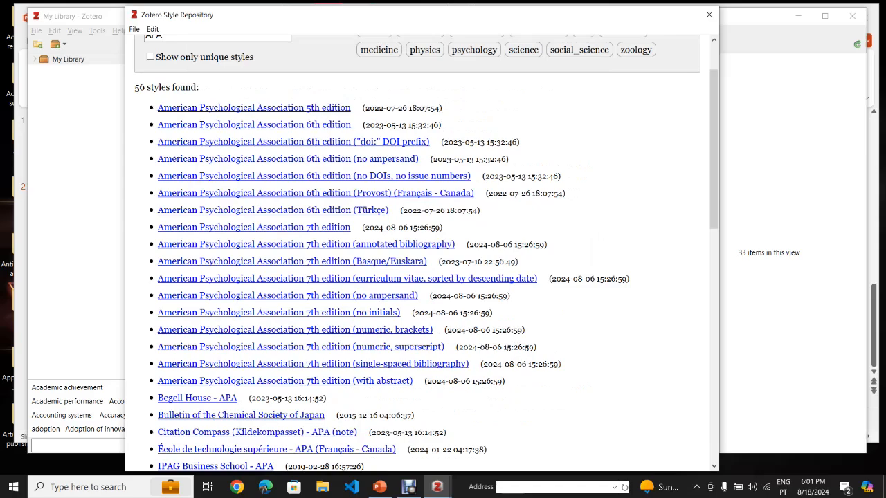
scroll(422, 253, "down", 10)
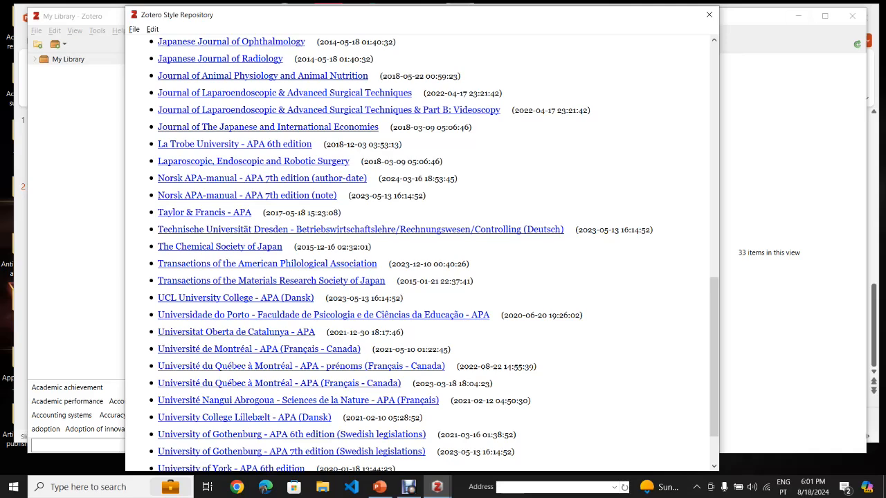
scroll(422, 252, "up", 4)
left_click(709, 14)
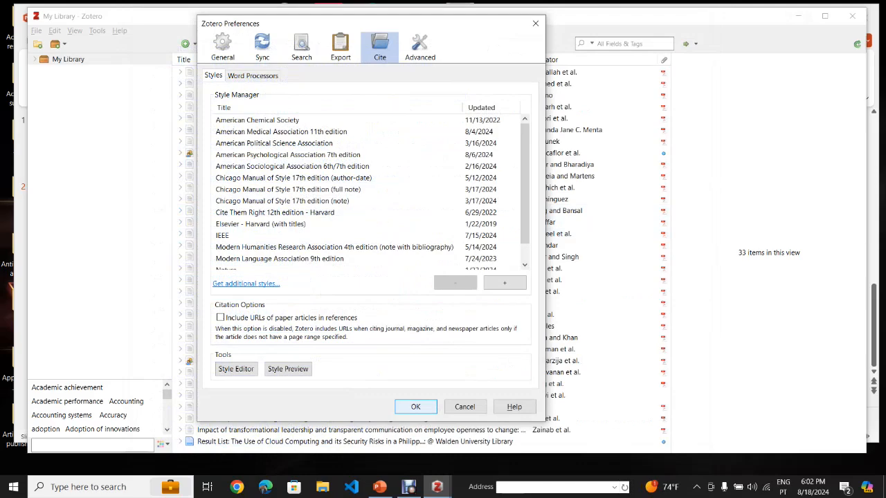
left_click(415, 406)
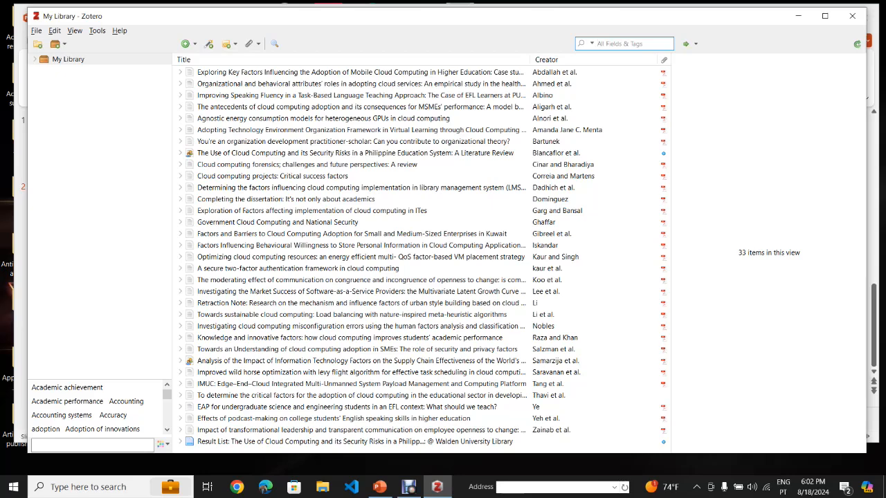
Step: Minimize the PowerPoint presentation and bring the Zotero library back over the bare desktop
left_click(437, 487)
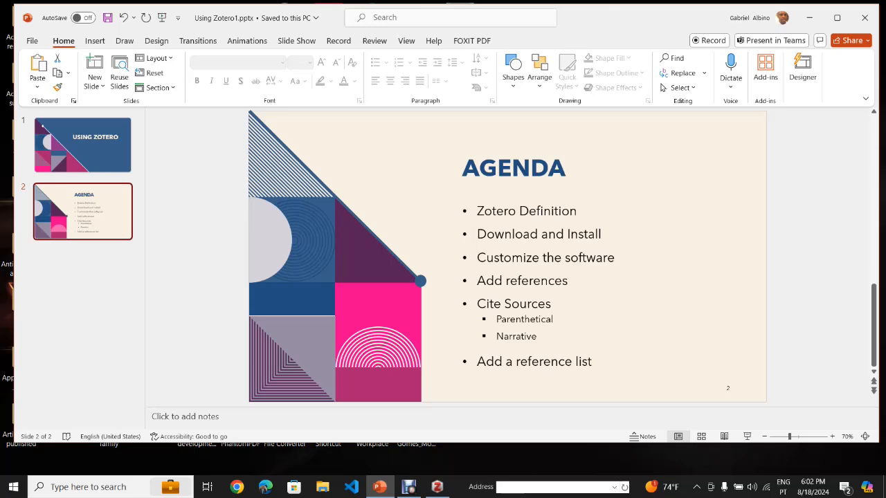
left_click(809, 17)
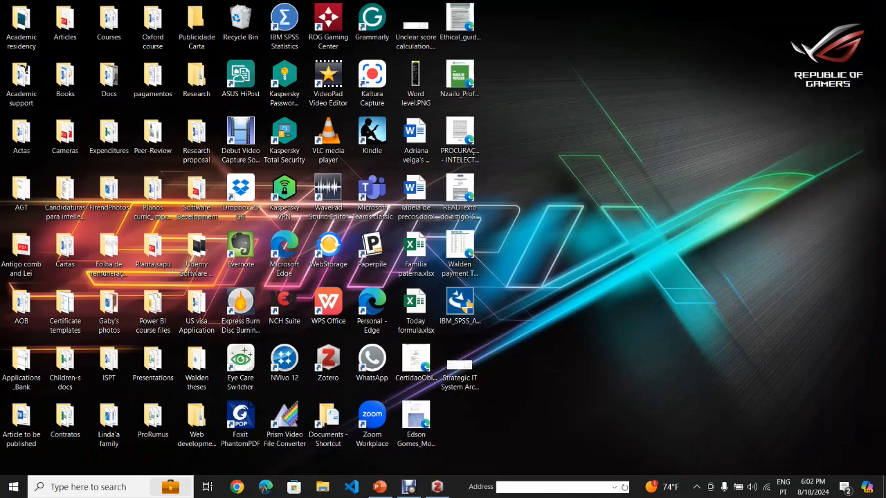
left_click(437, 486)
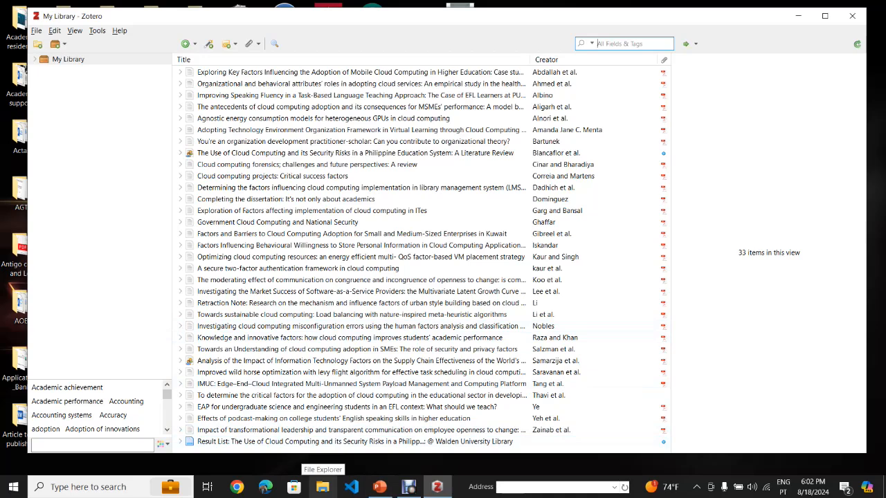
Step: Switch to File Explorer and open the Articles folder on the Desktop
left_click(322, 487)
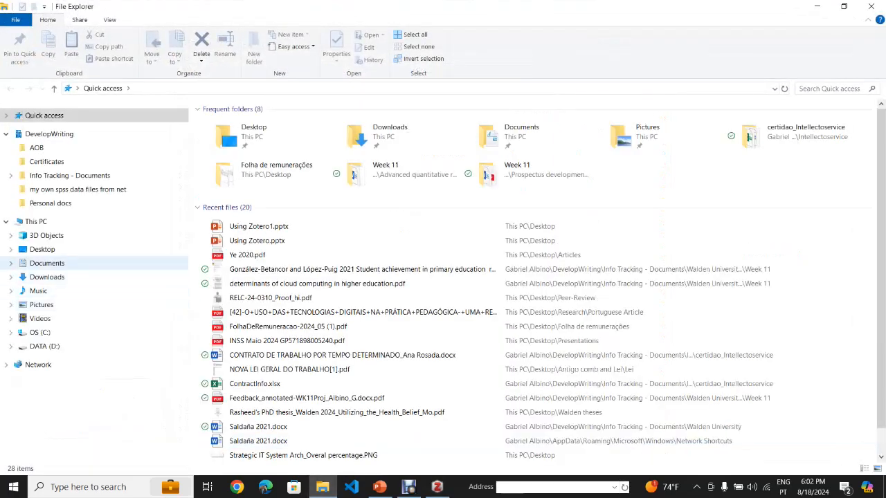
left_click(42, 249)
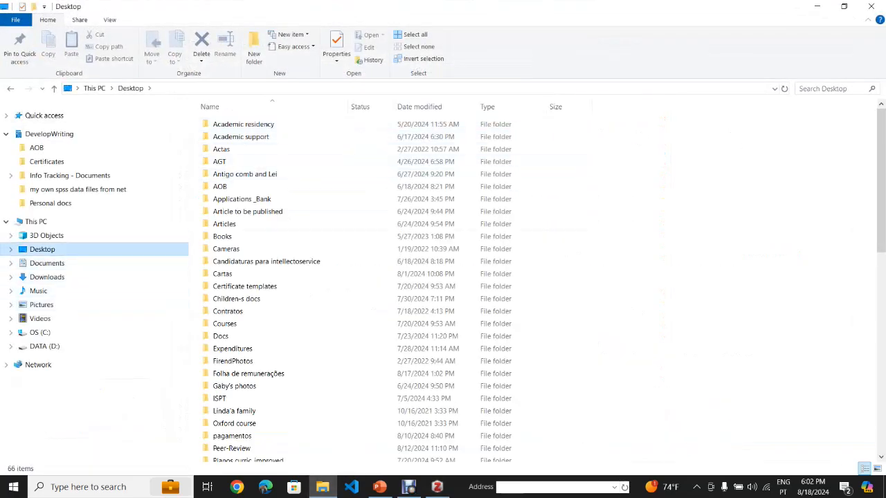
double_click(224, 223)
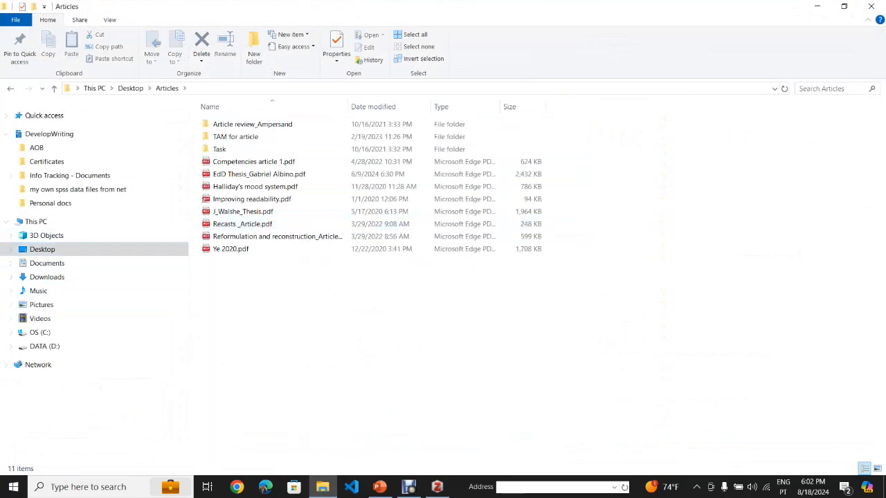
Step: Restore, move and narrow the Articles folder and Zotero windows so they sit side by side without overlapping
double_click(781, 10)
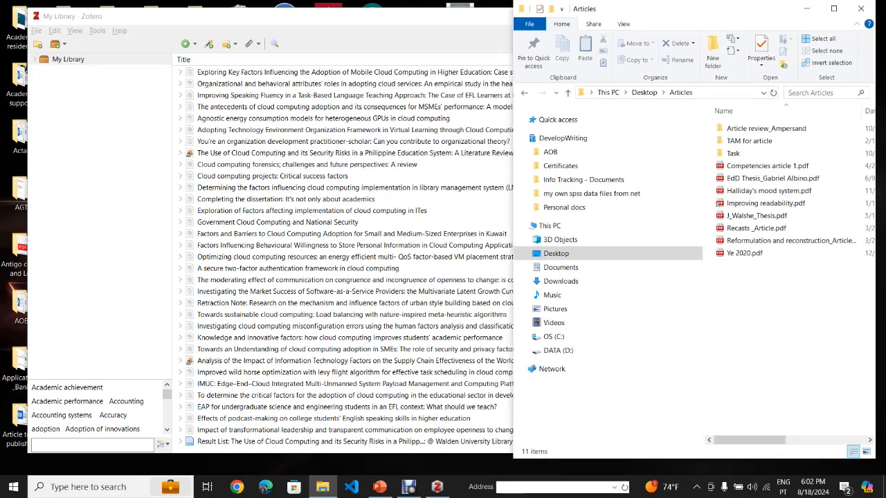
left_click_drag(691, 12, 225, 8)
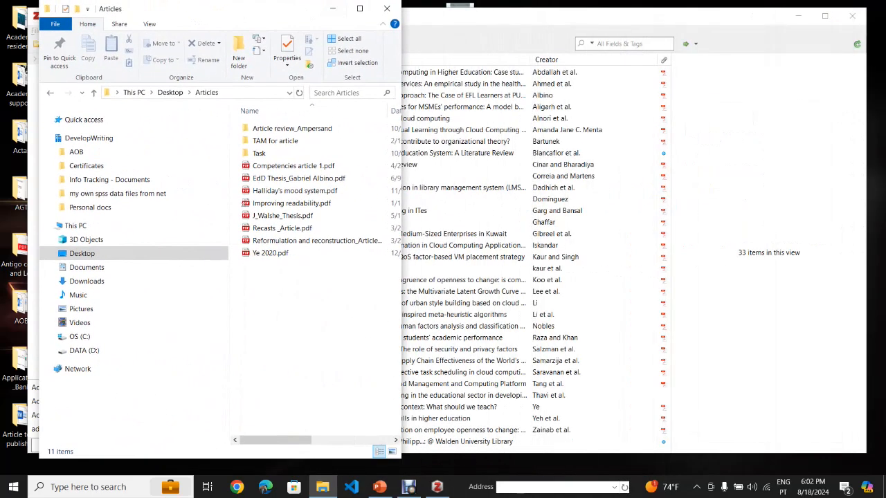
left_click(484, 16)
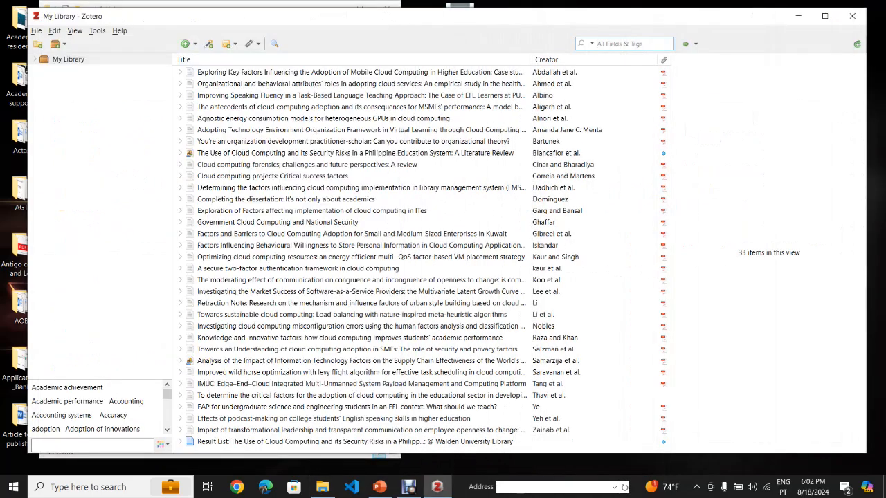
left_click_drag(28, 97, 417, 97)
left_click_drag(400, 173, 349, 178)
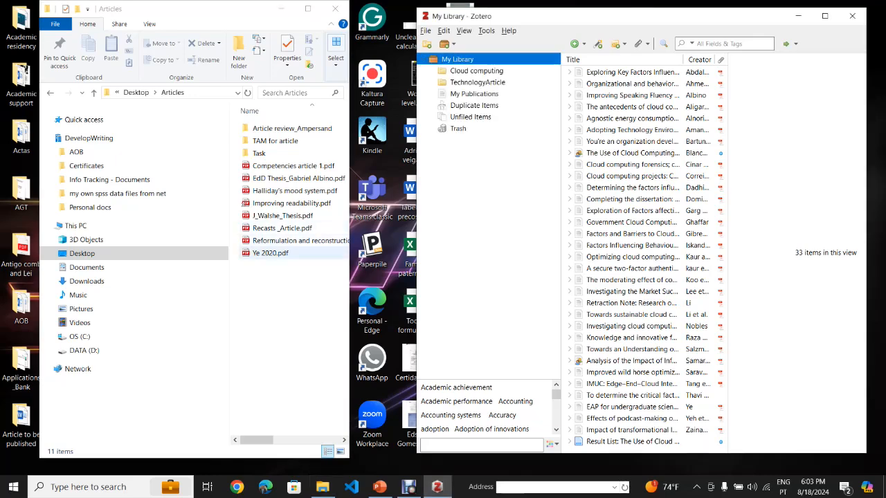
Step: Add Ye 2020.pdf from the Articles folder to the Zotero library, widen the Zotero window and check the new item's attachment
left_click_drag(270, 253, 504, 80)
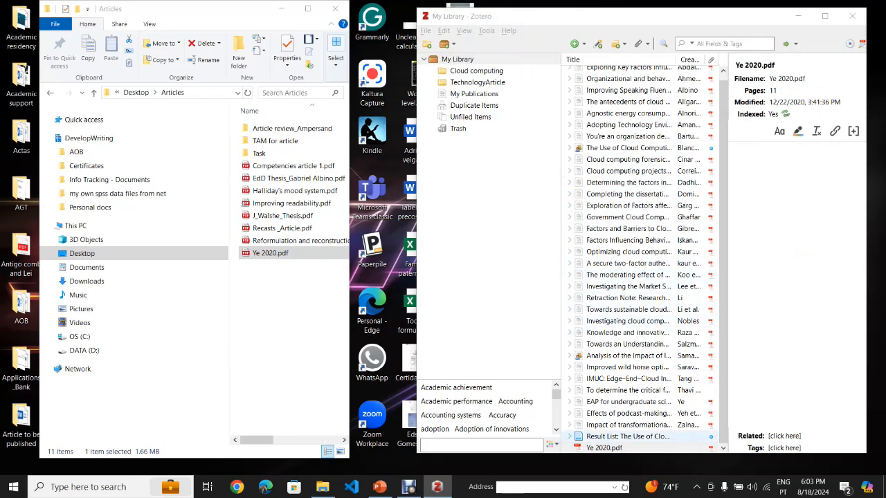
left_click_drag(416, 278, 132, 278)
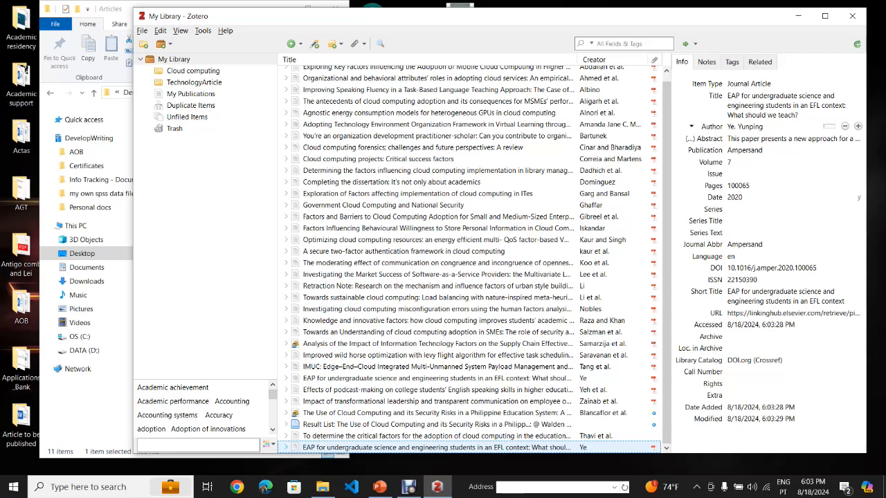
key("Right")
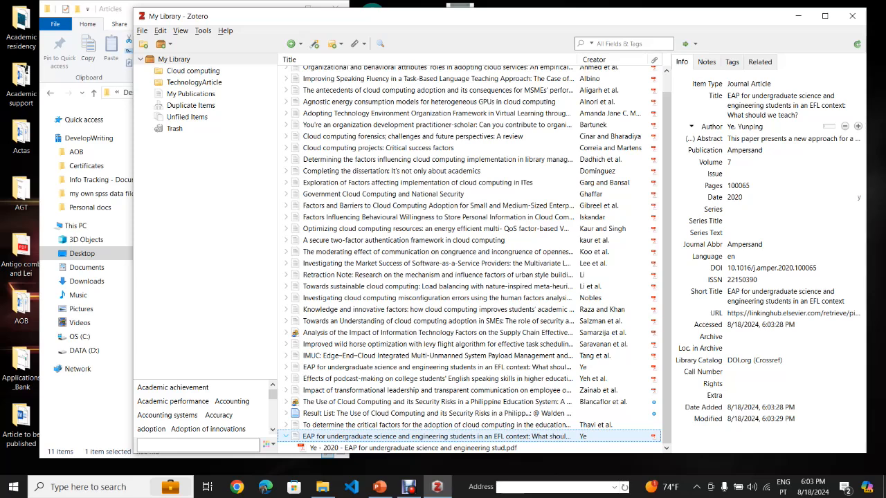
left_click(286, 437)
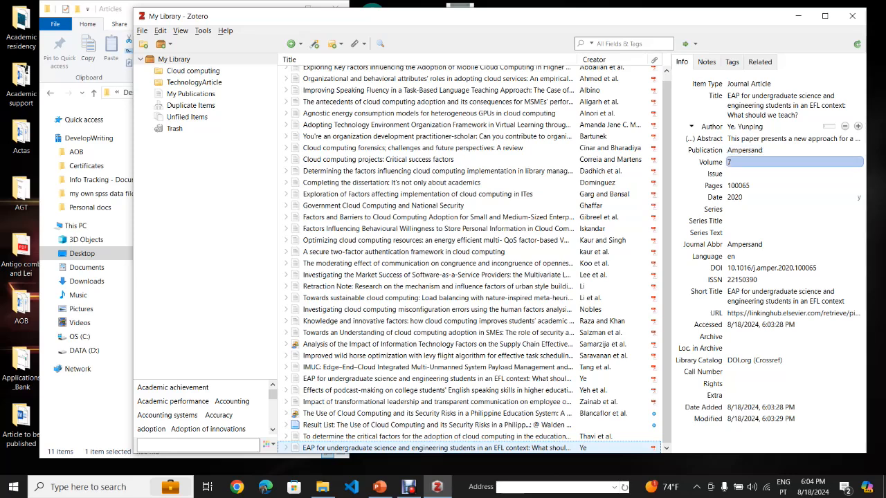
Step: Go through the new item's Volume, Issue, Pages and Date fields, and shift the Zotero window over the desktop
key("Tab")
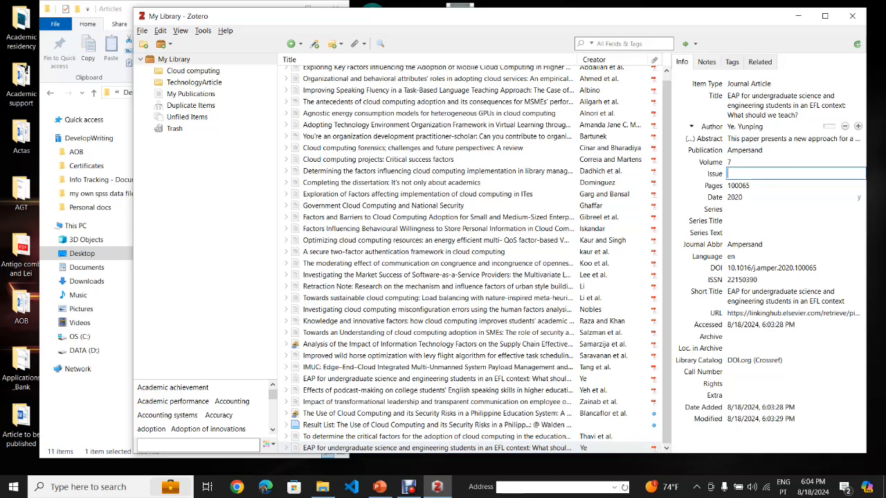
key("Tab")
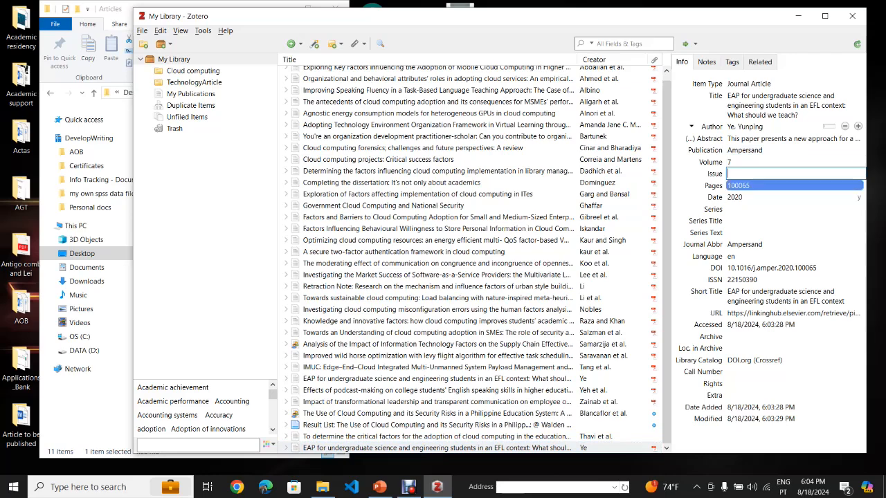
key("Tab")
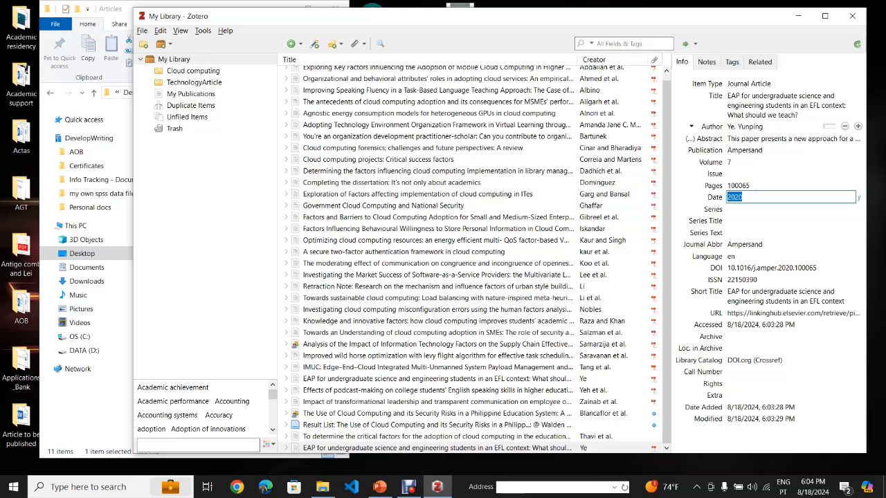
left_click_drag(562, 17, 505, 16)
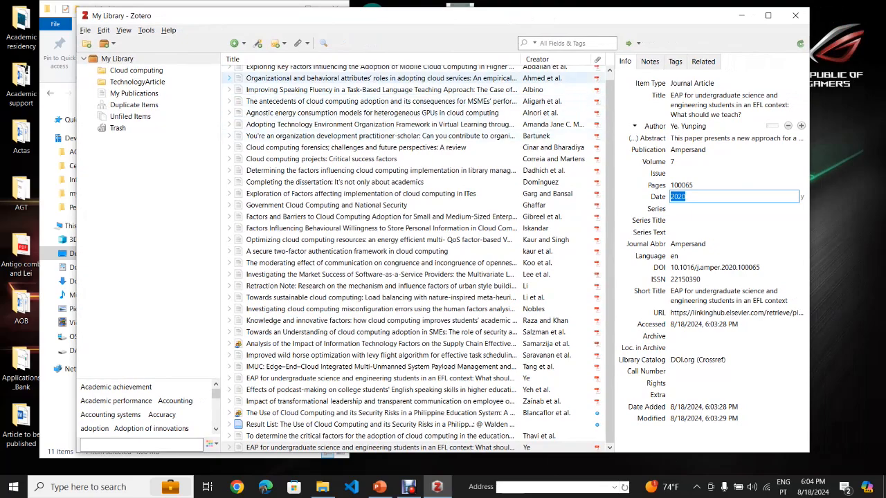
left_click_drag(489, 24, 497, 22)
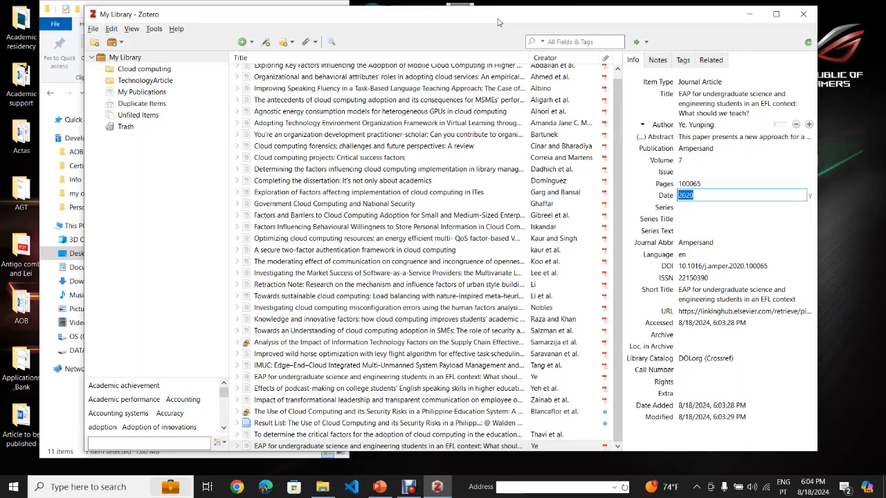
left_click_drag(497, 22, 500, 23)
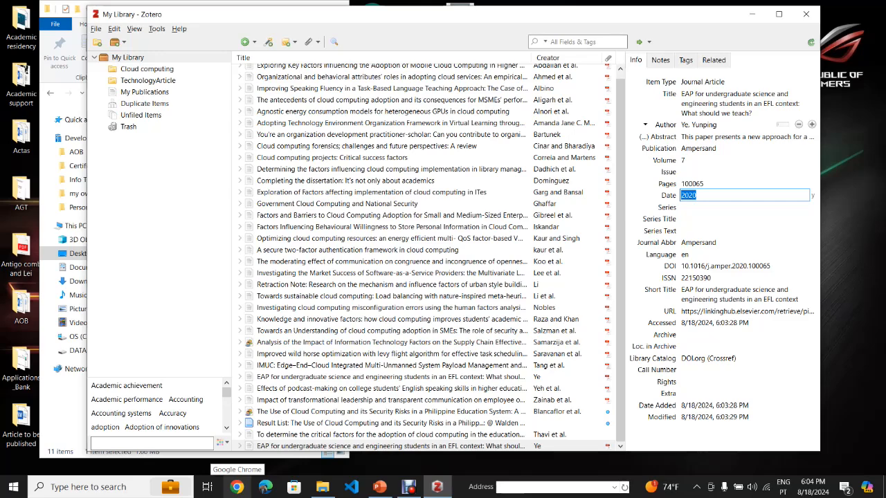
Step: Switch to Chrome, search for google scholar and open the Google Scholar home page
left_click(237, 487)
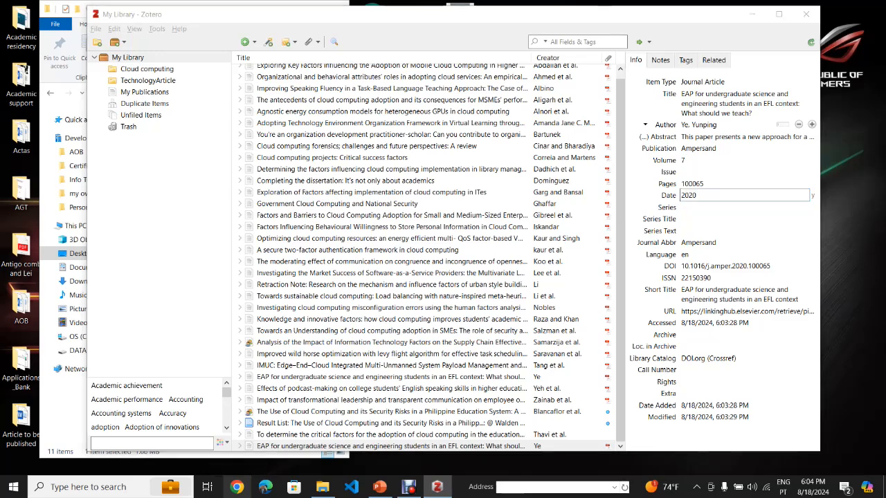
left_click_drag(498, 23, 467, 17)
left_click(256, 280)
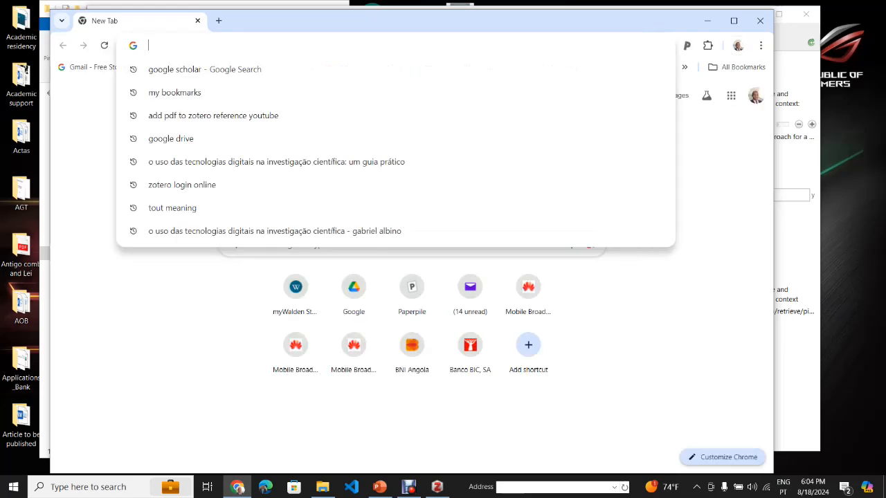
type("s")
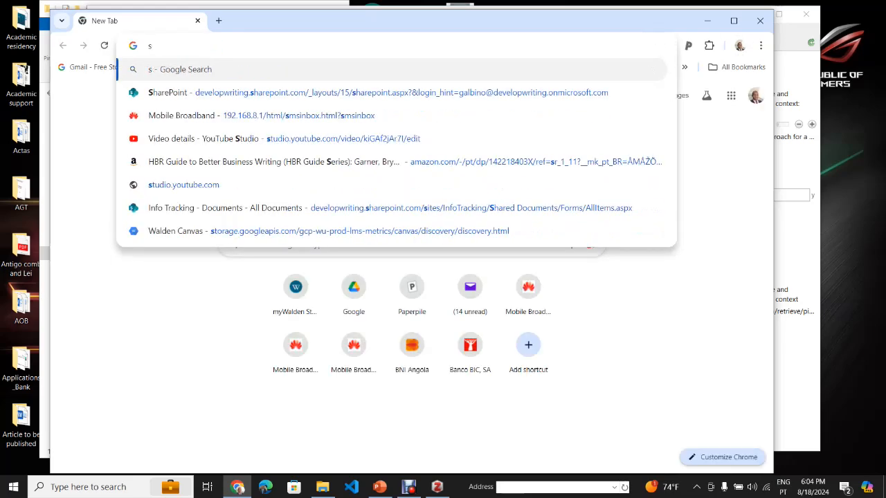
type("goo")
key("BackSpace")
key("BackSpace")
key("BackSpace")
key("BackSpace")
type("g")
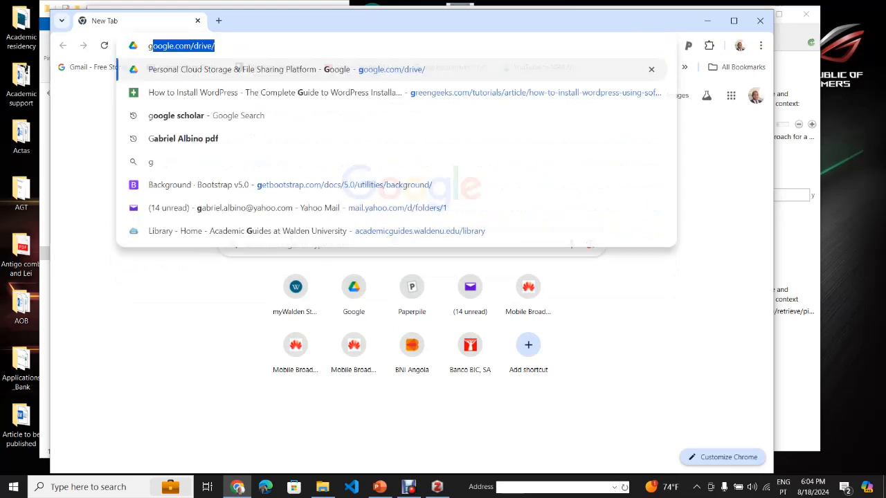
type("oogle s")
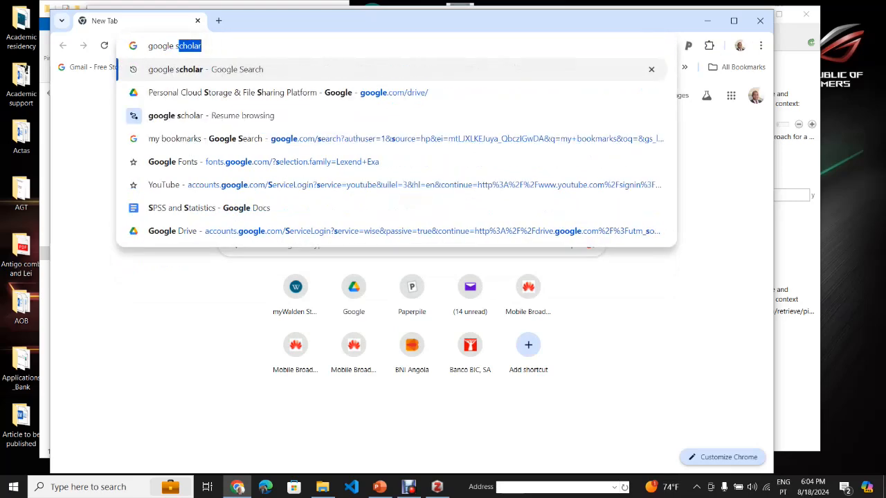
key("Return")
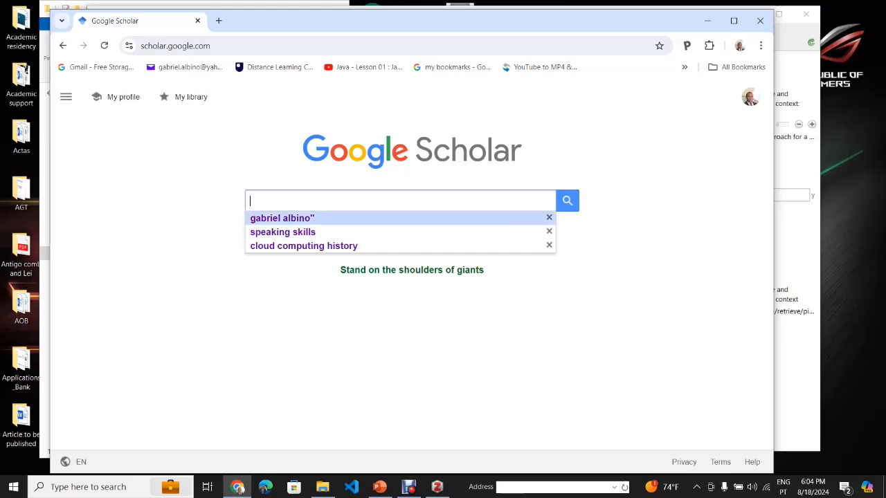
Step: Search Google Scholar with the suggested earlier query for the author's name and dismiss the further suggestions
left_click(283, 218)
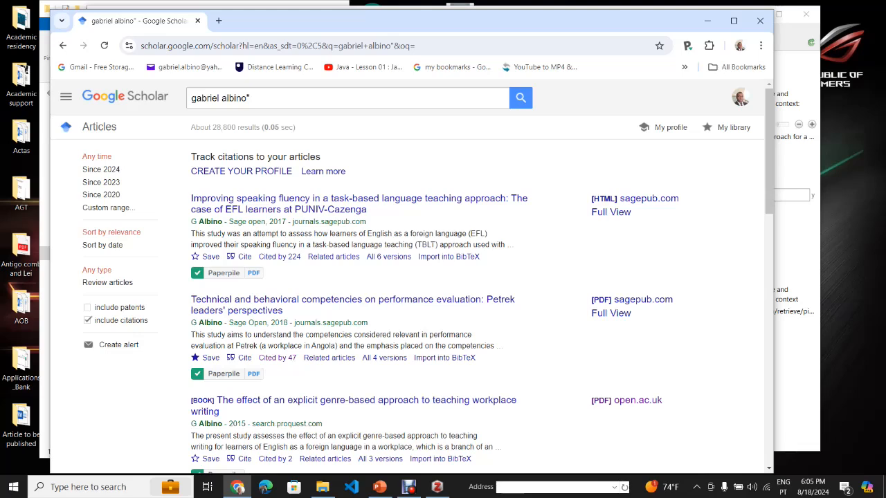
left_click(252, 98)
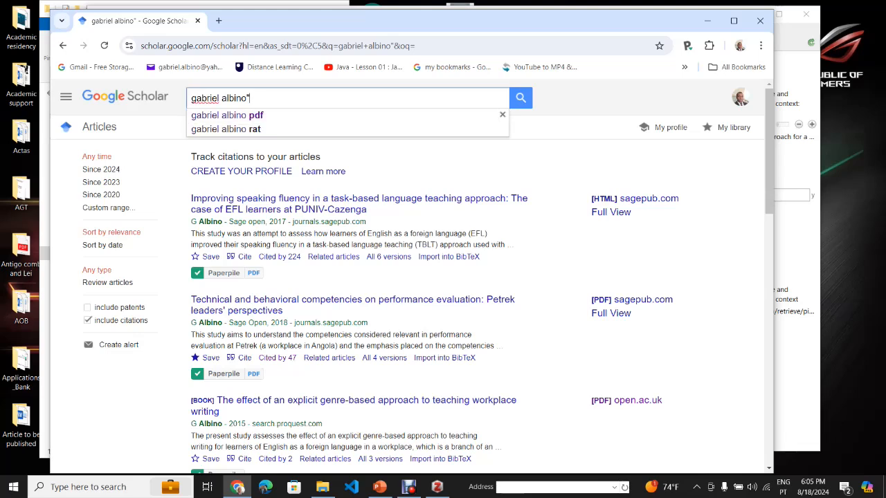
key("Escape")
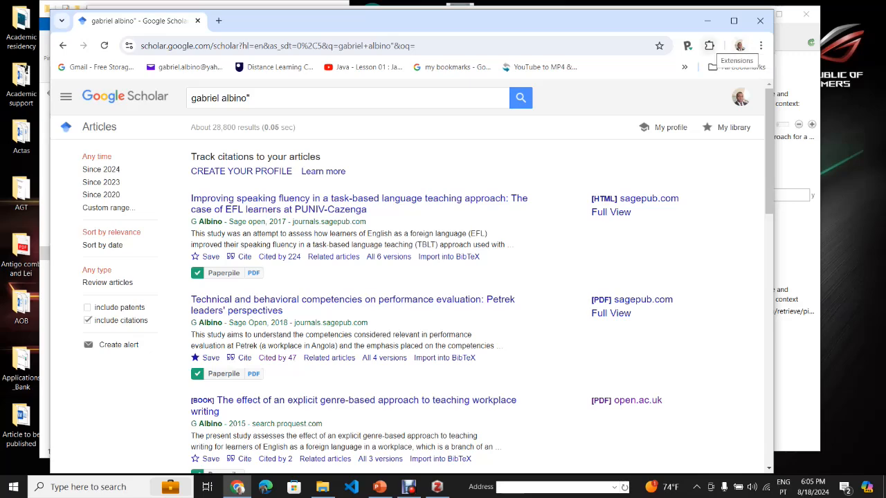
Step: Use the Zotero Connector to save only the article "Improving speaking fluency in a task-based language teaching approach" from the results to the library
left_click(709, 46)
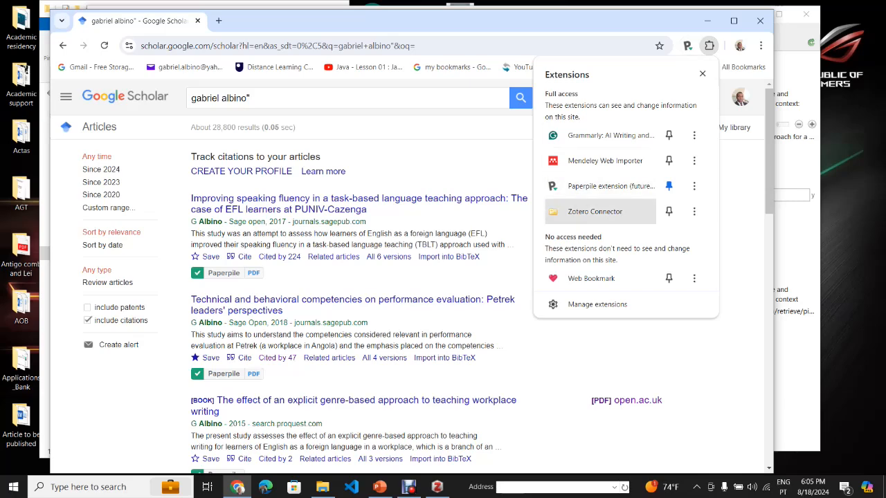
left_click(595, 211)
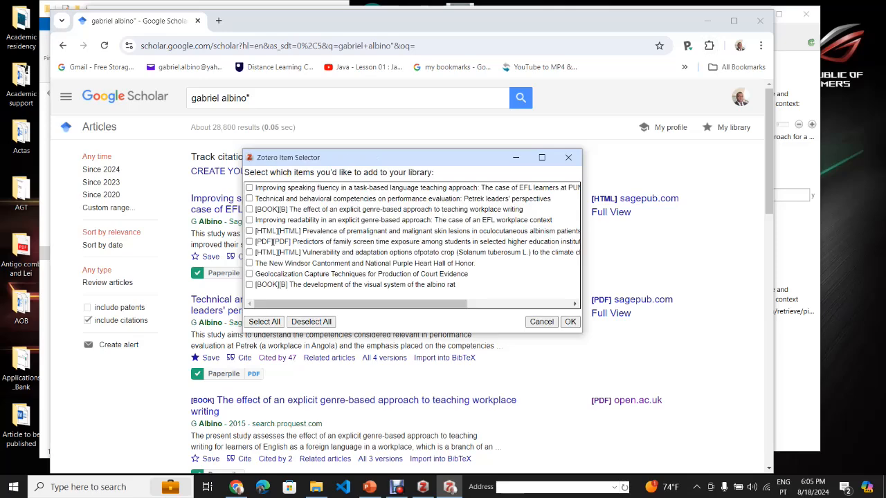
left_click_drag(467, 157, 459, 78)
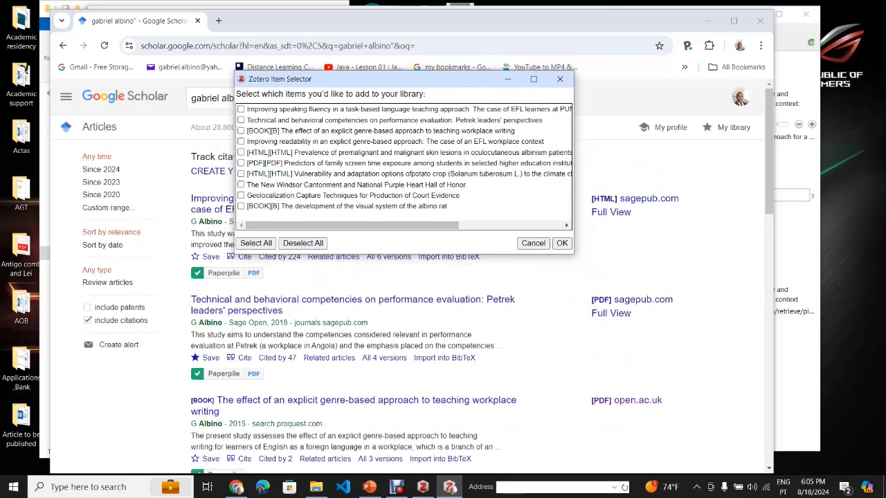
left_click_drag(397, 255, 397, 326)
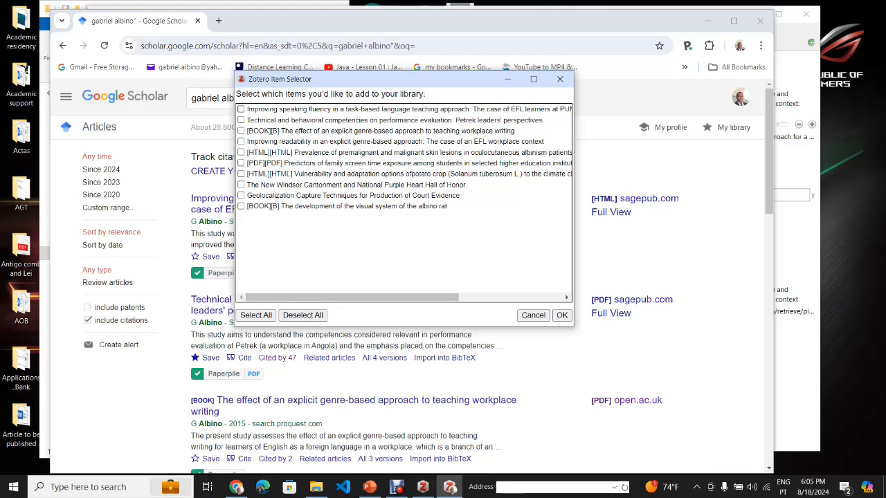
left_click(241, 109)
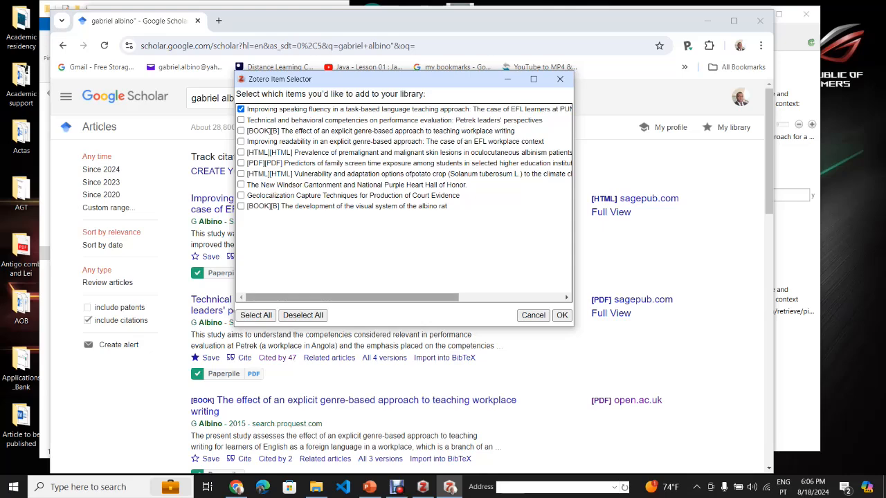
left_click(562, 316)
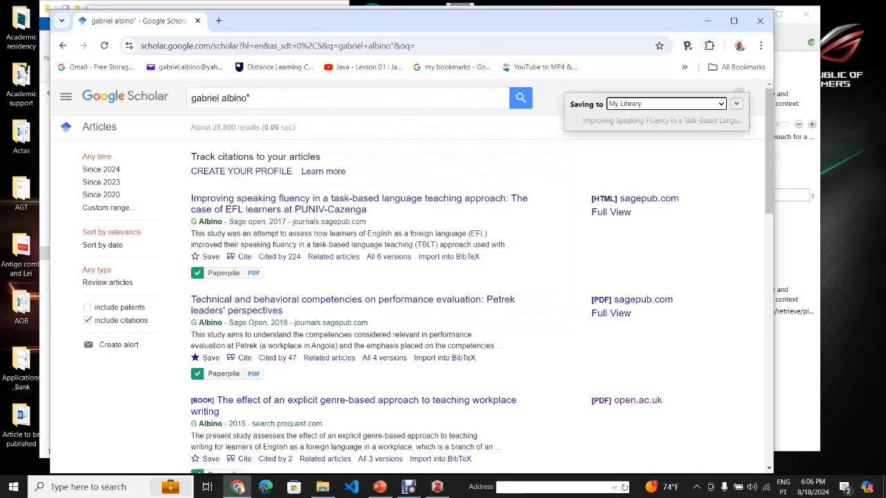
Step: Minimize Chrome and select the newly saved speaking fluency article in the Zotero library to review its details
left_click(707, 21)
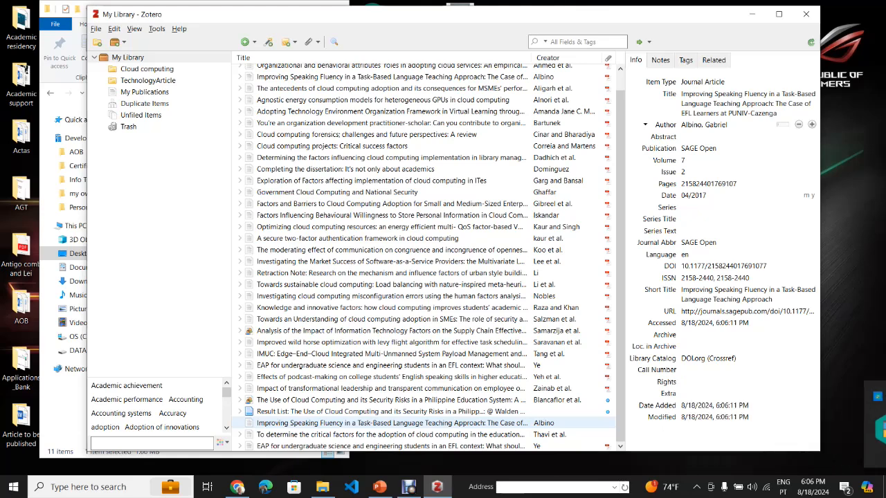
left_click(391, 423)
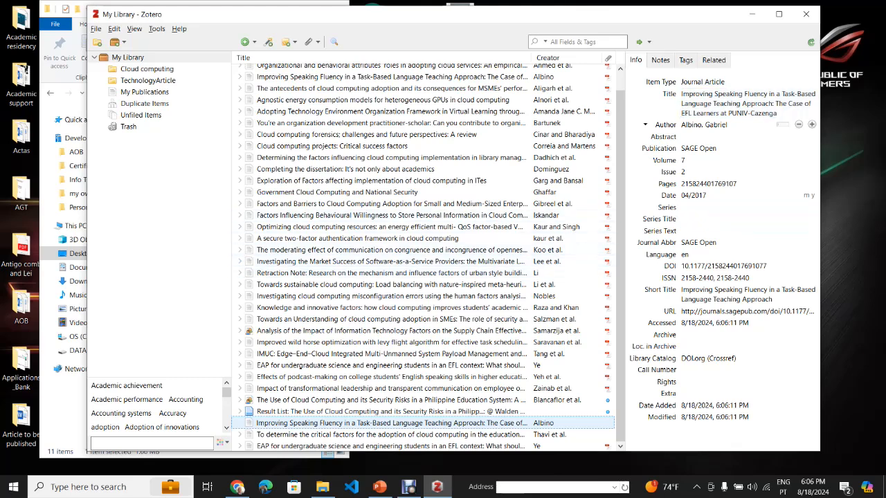
left_click_drag(610, 11, 583, 13)
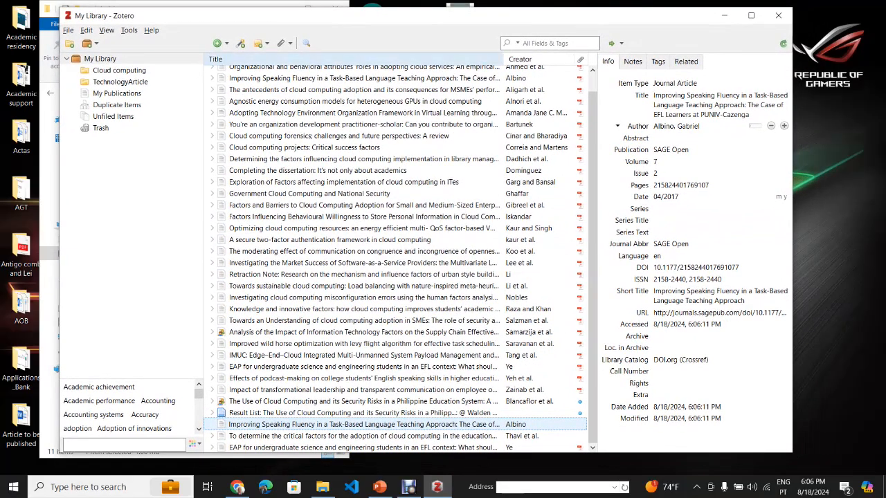
mouse_move(409, 19)
left_mouse_down()
mouse_move(391, 17)
mouse_move(410, 16)
left_mouse_up()
Step: Minimize Zotero, then widen and close the Articles folder window to clear the desktop
left_click(725, 12)
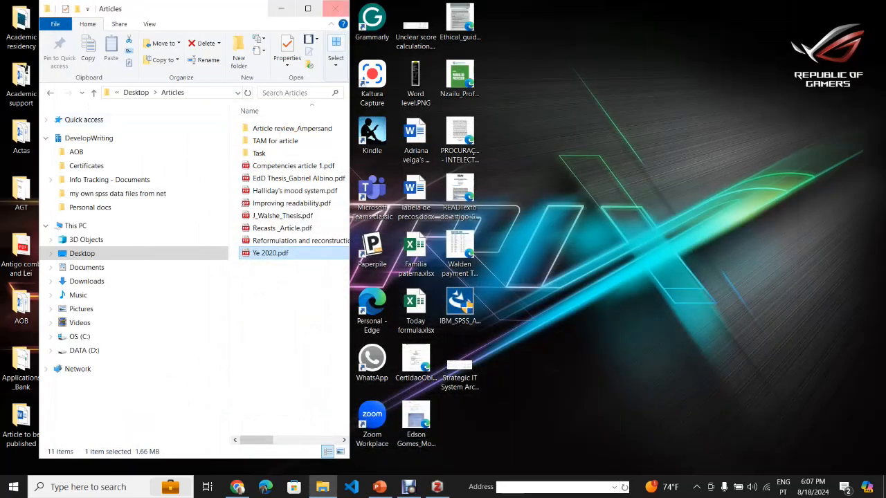
left_click_drag(350, 85, 773, 73)
left_click(760, 8)
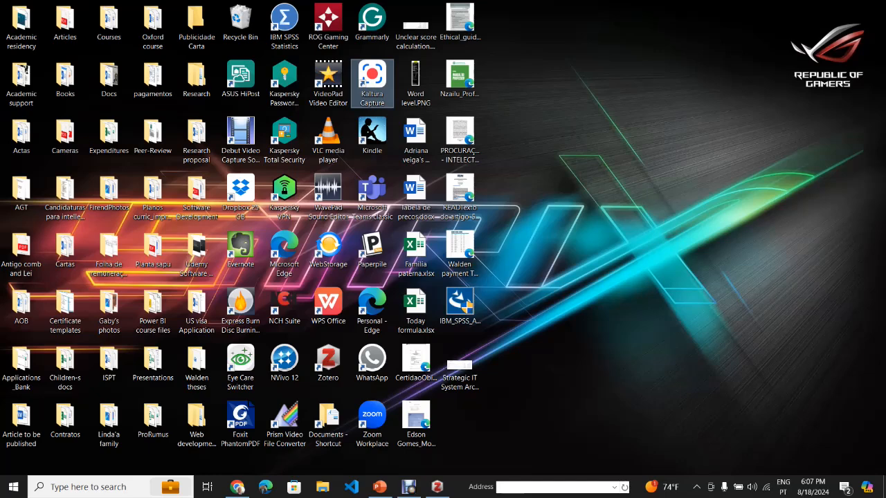
Step: Find and start Word, bring its window in front of PowerPoint and create a blank document
left_click(89, 487)
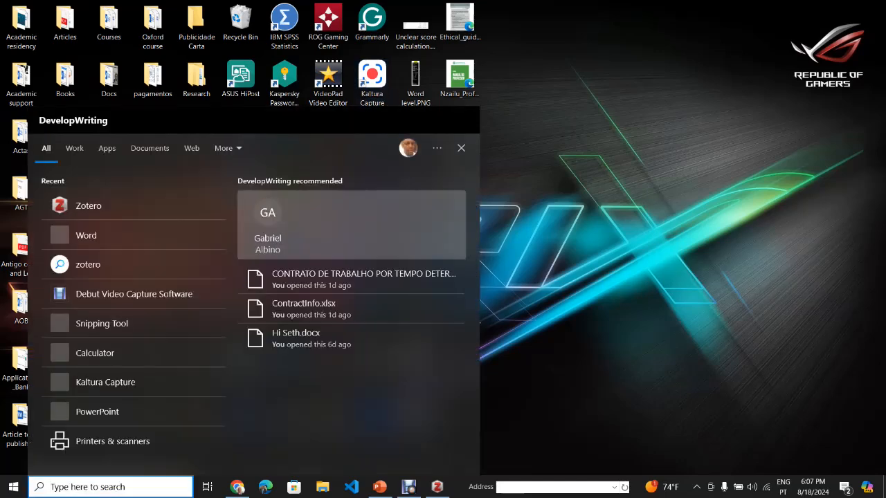
type("word")
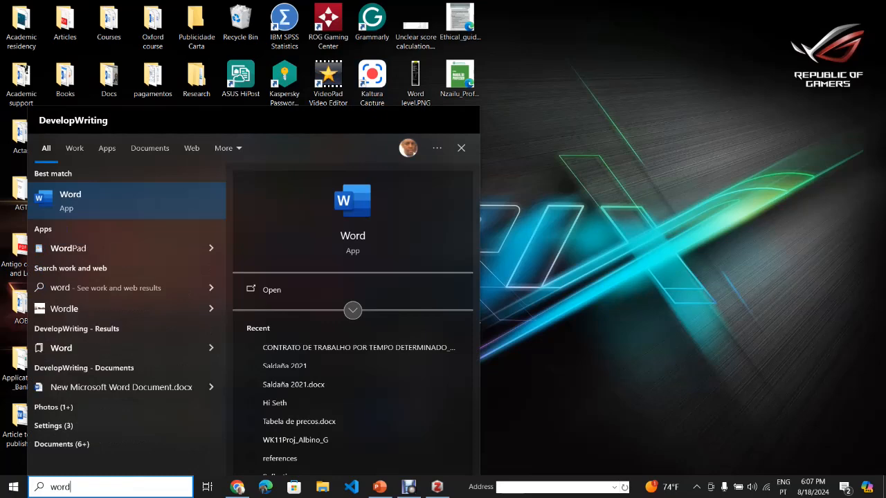
key("Return")
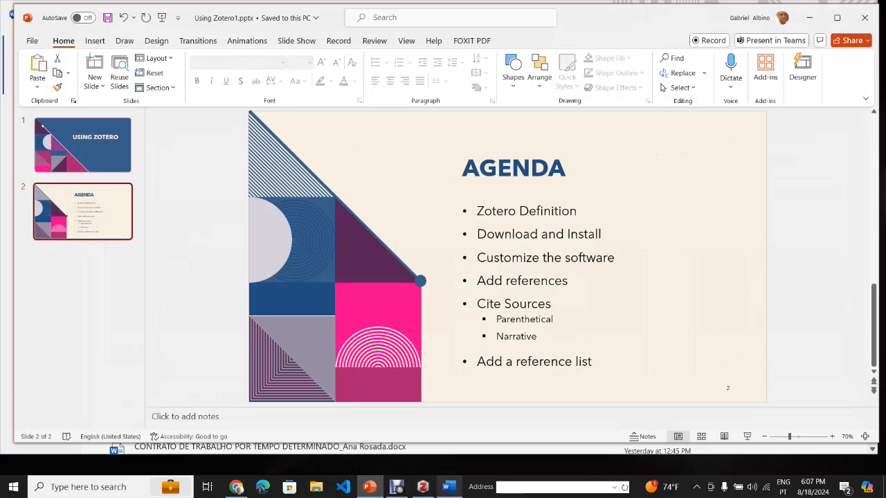
mouse_move(448, 487)
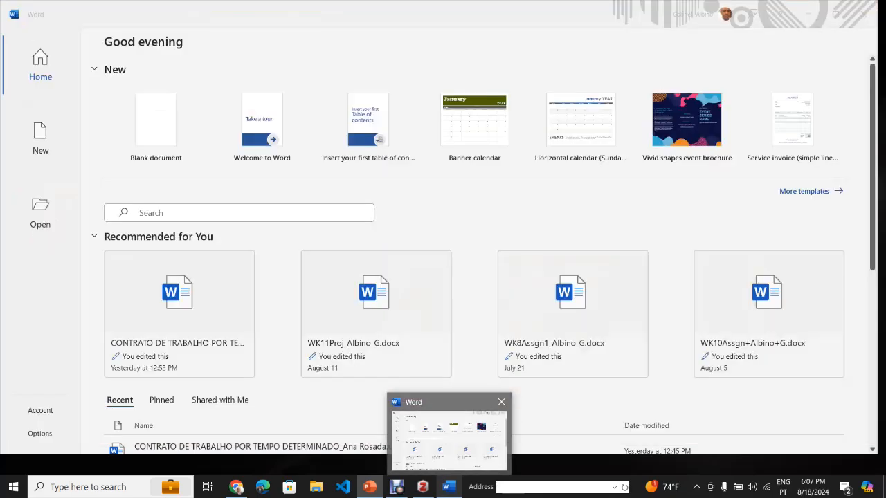
left_click(449, 440)
left_click(156, 128)
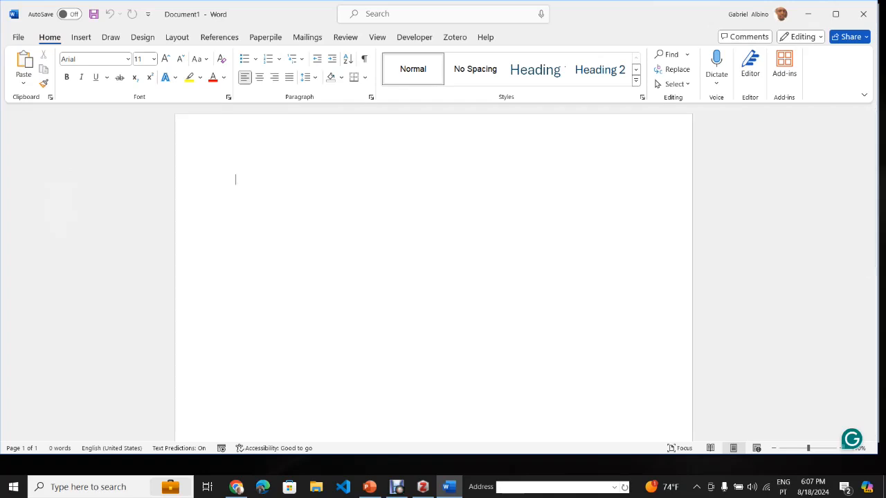
Step: Fill the blank document with sample text using =rand(4,6)
type("=")
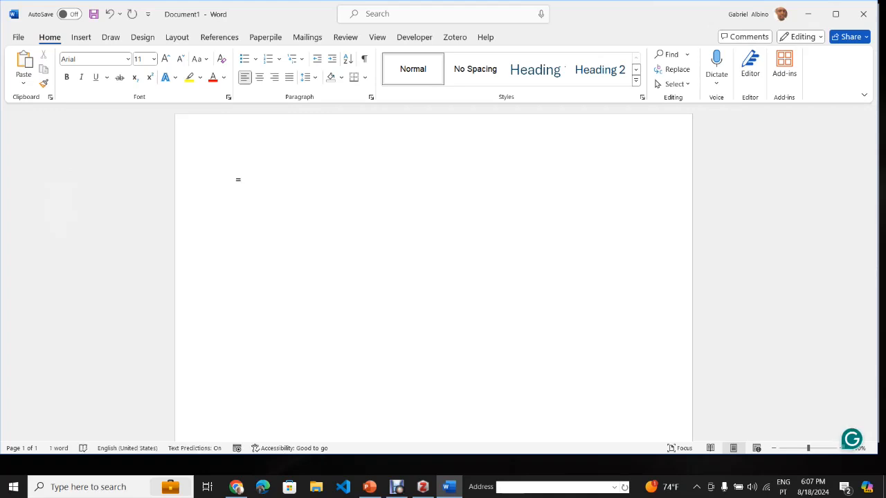
type("rand(4,5")
key("BackSpace")
type("6)")
key("Return")
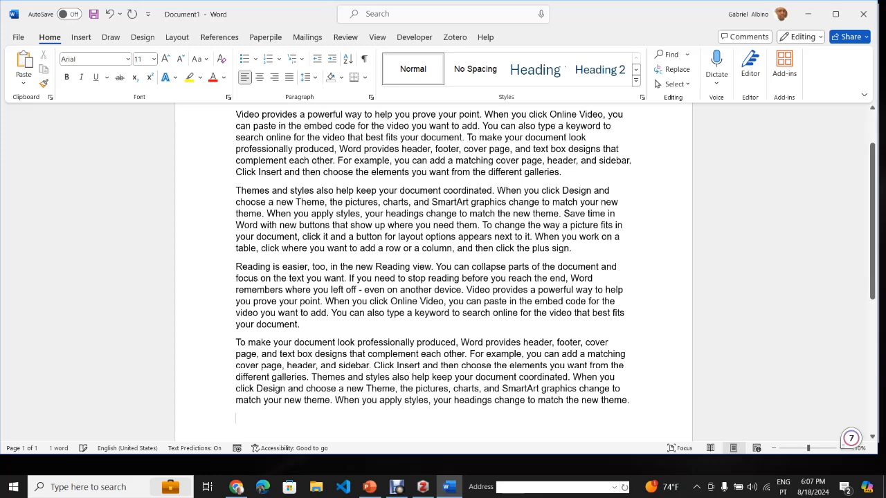
Step: Insert a Zotero citation of "The moderating effect of communication on congruence" article after "want to add" in the first paragraph, using APA 7th edition
scroll(433, 277, "up", 2)
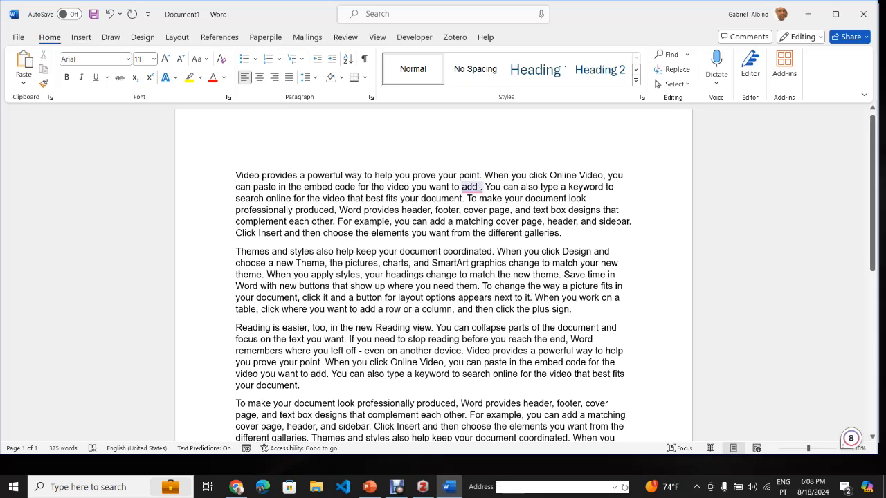
mouse_move(480, 187)
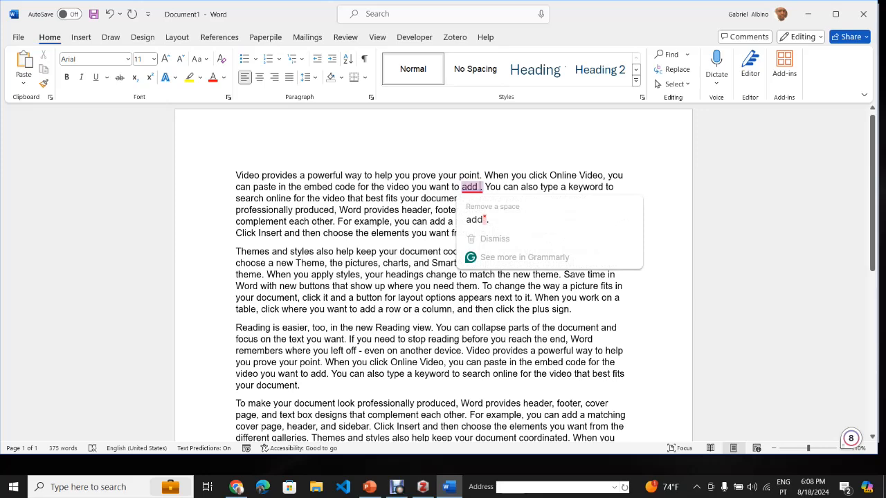
left_click(480, 186)
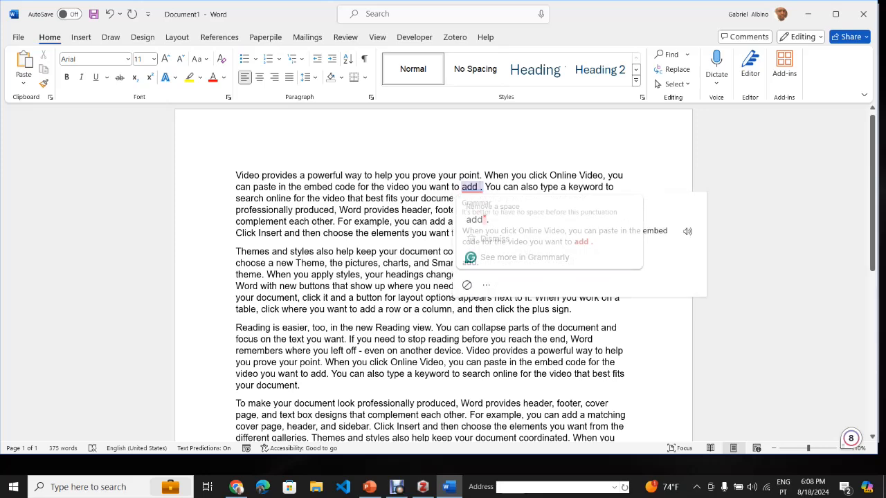
left_click(480, 187)
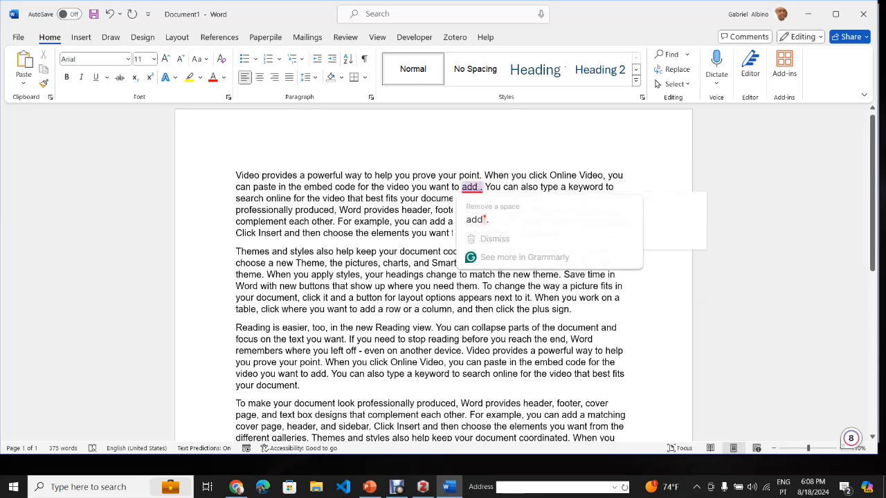
left_click(455, 37)
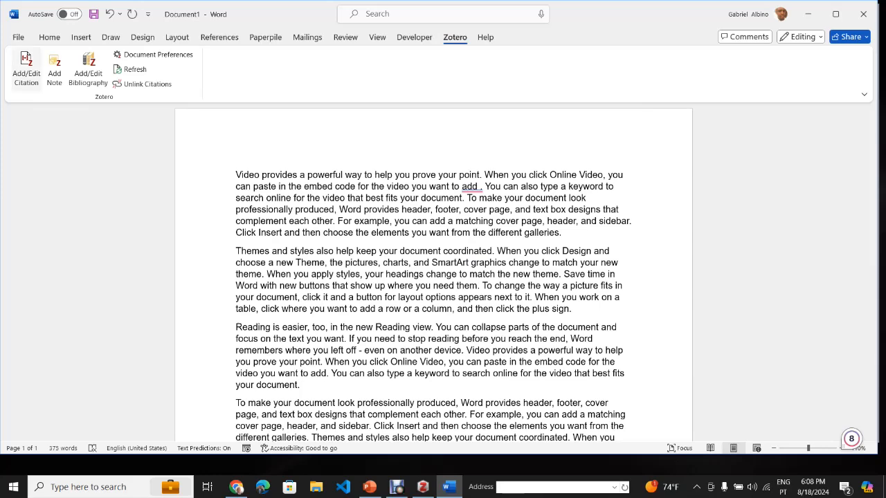
left_click(26, 69)
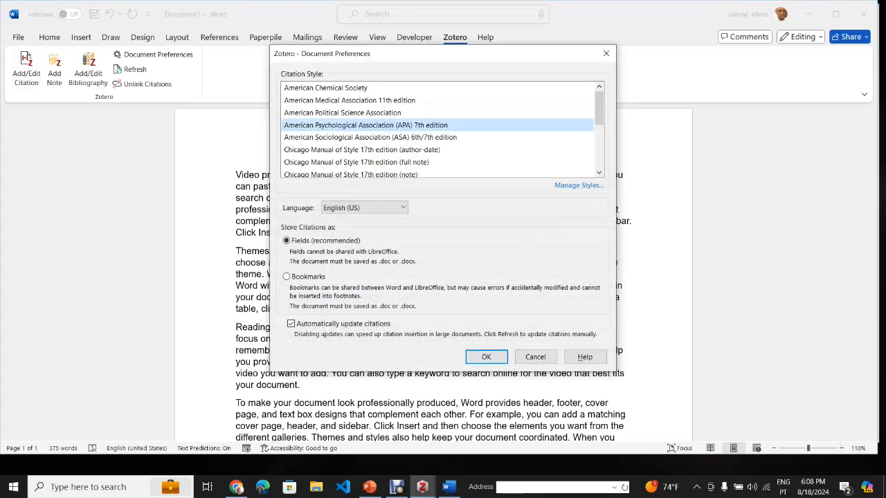
left_click(486, 357)
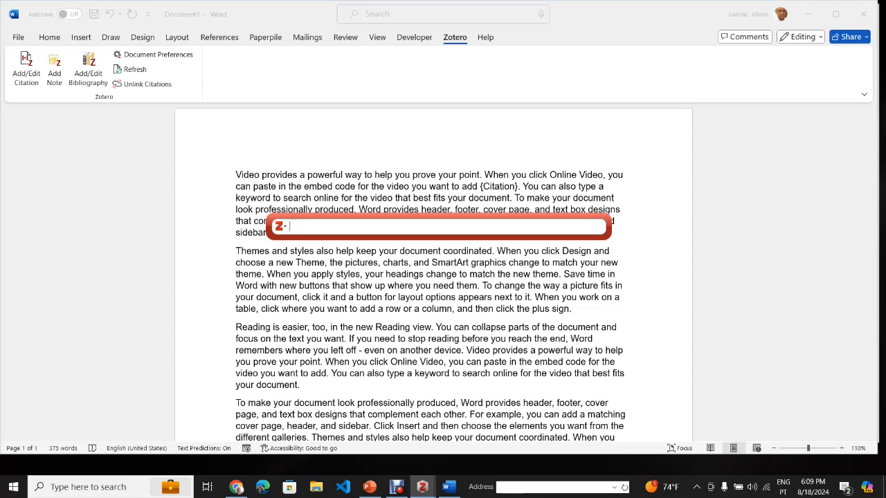
type("koo")
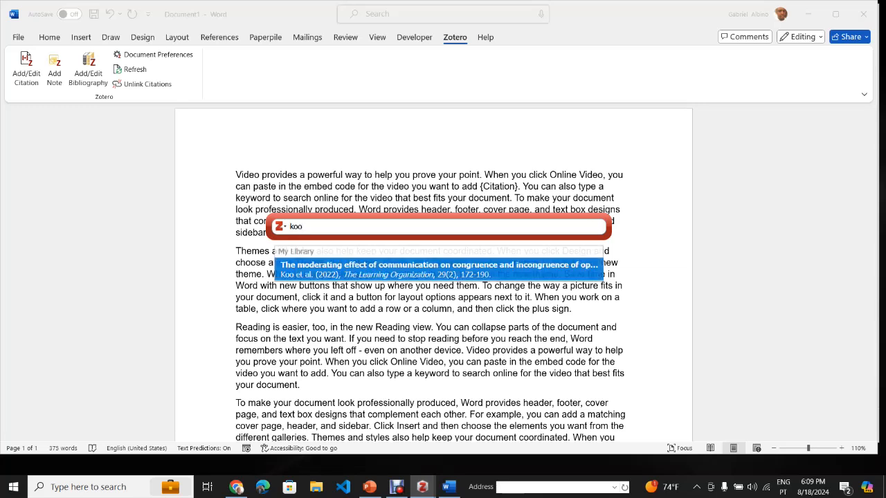
key("Return")
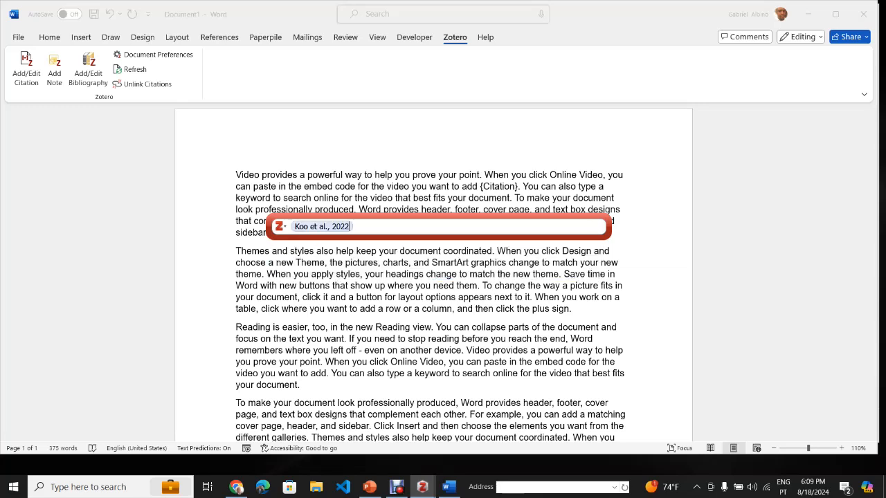
key("Return")
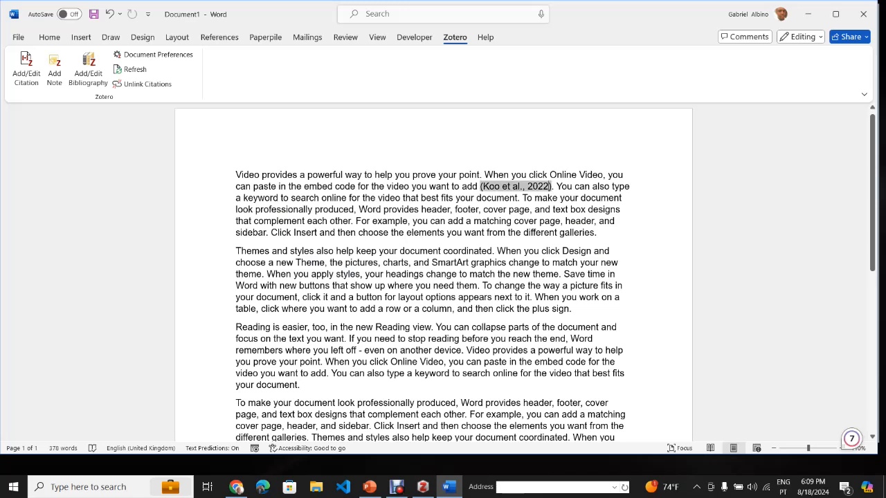
Step: Find "comp" and add the 2022 "Adopting Technology Environment Organization Framework" article as a second source in the same citation
left_click(26, 66)
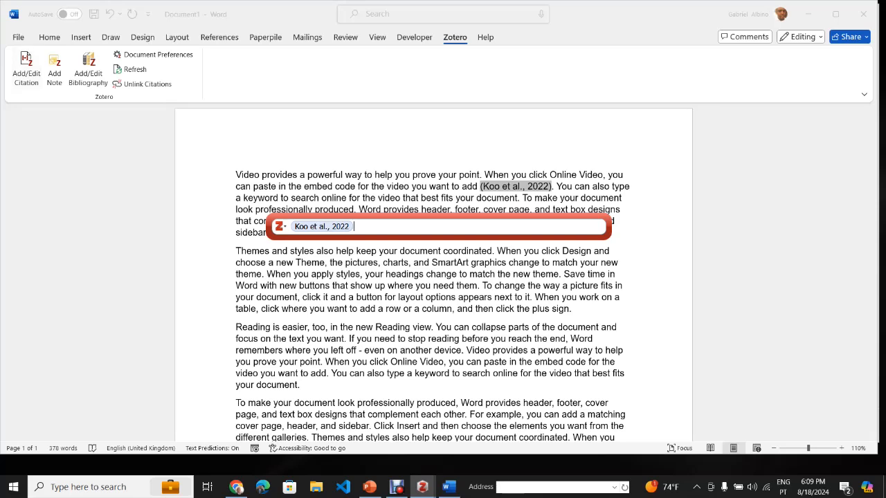
type("comp")
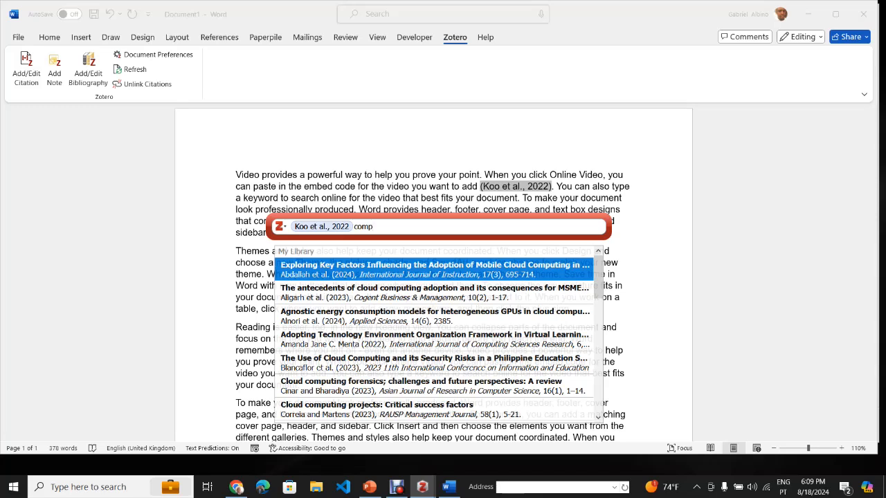
left_click(434, 339)
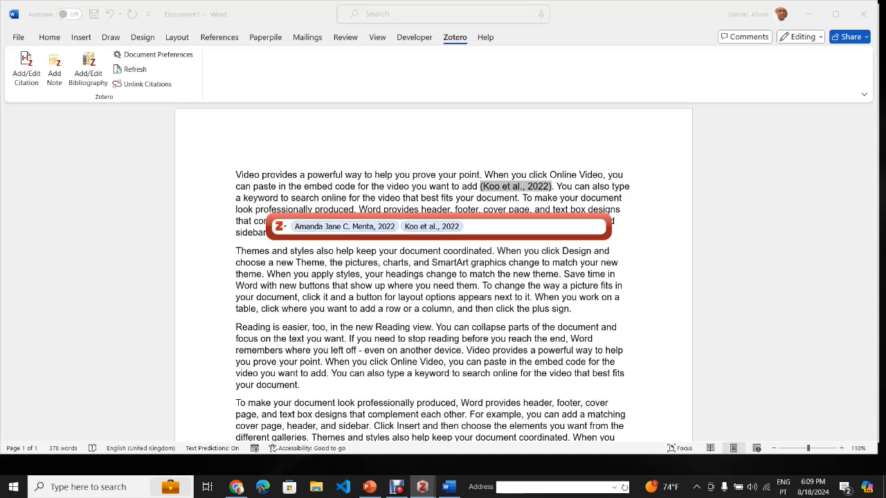
key("Return")
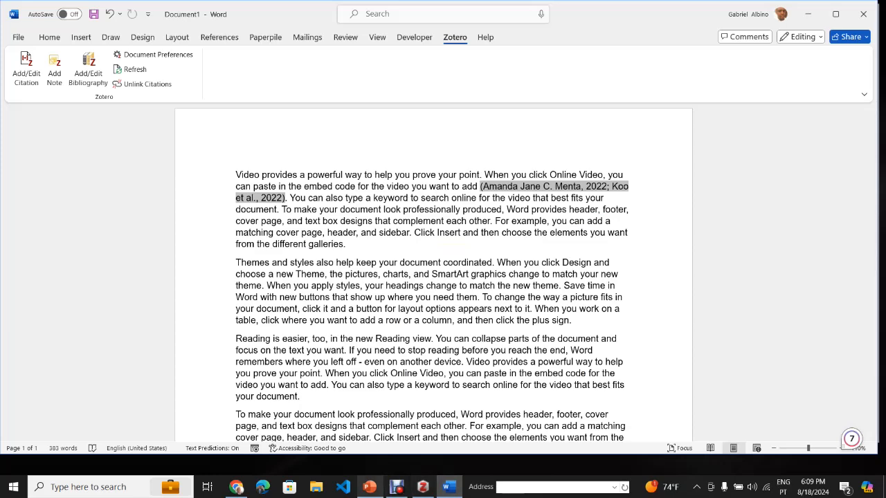
Step: Switch to PowerPoint to check the Cite Sources items on the Agenda slide, and return to the Word document
left_click(369, 486)
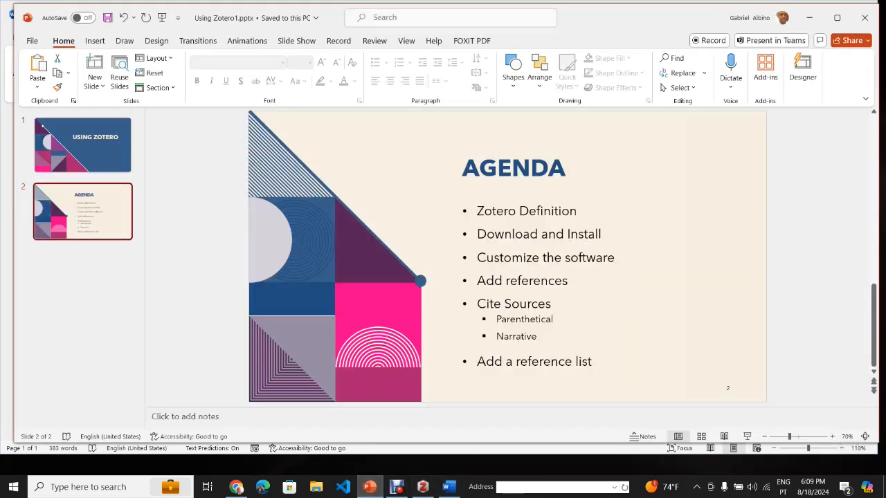
left_click(422, 486)
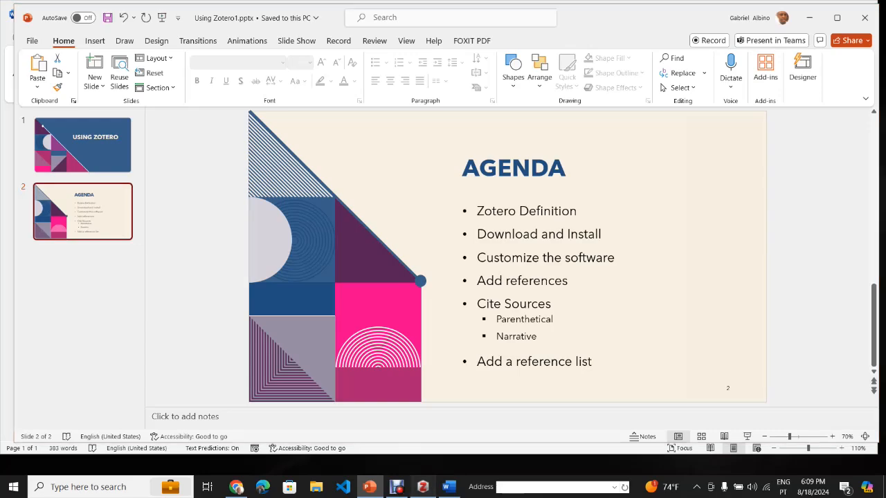
left_click(447, 486)
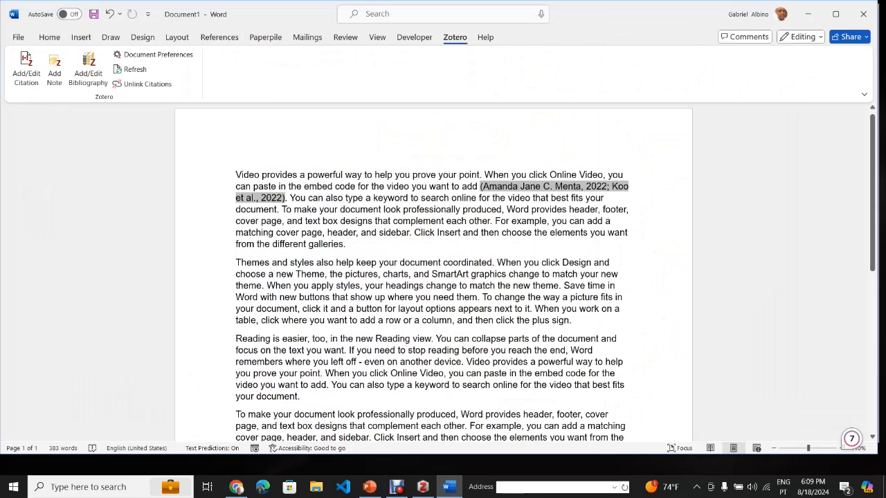
Step: Add the sentence "According to x, this citation manager is the best among the existing ones." at the end of the first paragraph
left_click(347, 244)
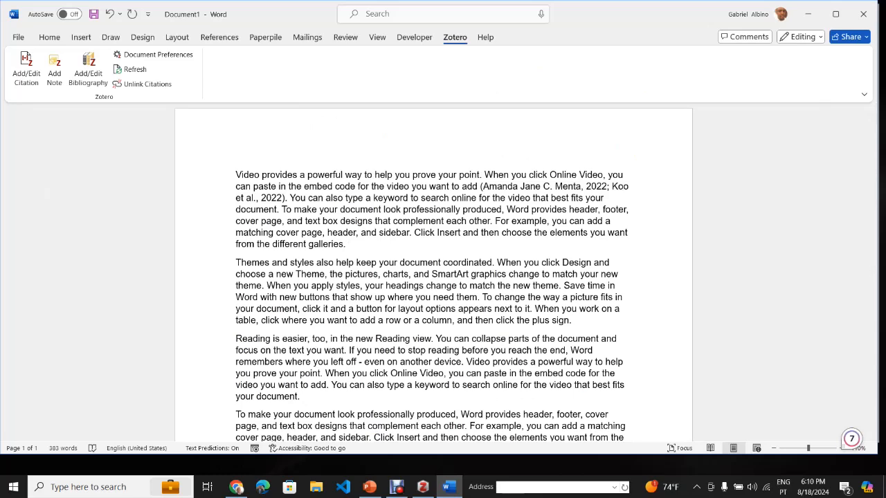
type("Accor")
type("ding t")
type("o Al")
key("BackSpace")
key("BackSpace")
type("x , this c")
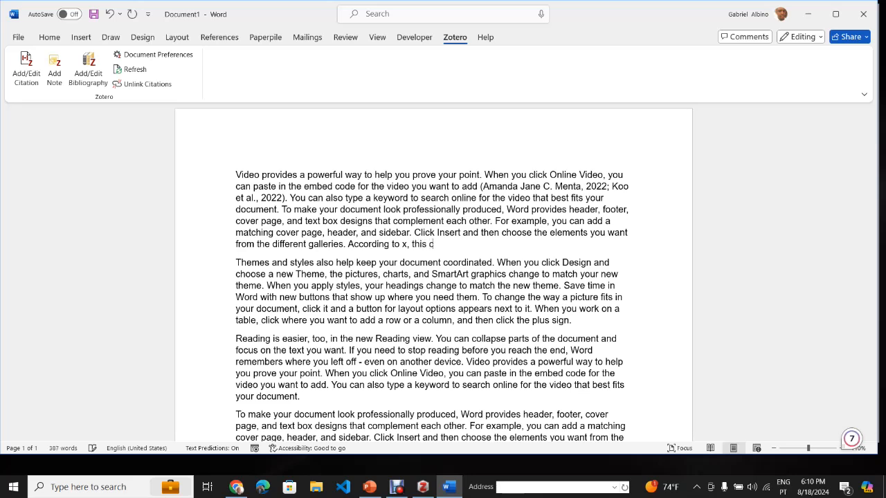
type("itation manager is the mb")
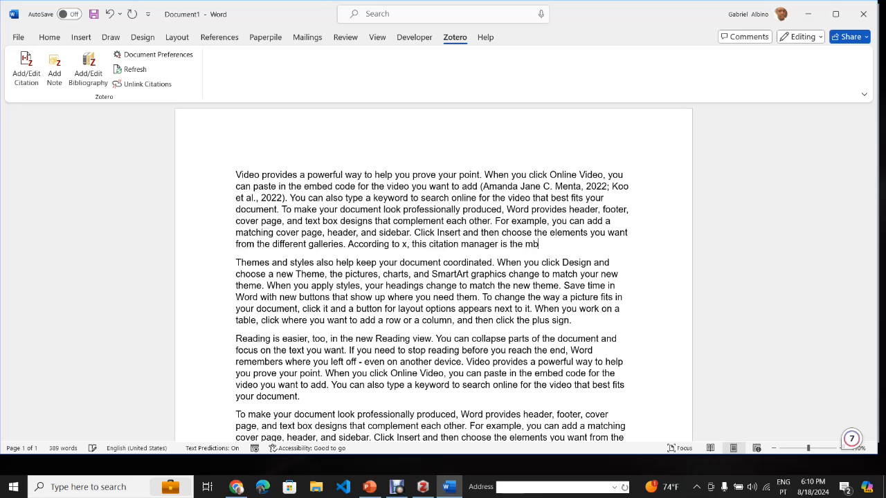
key("BackSpace")
type("best among the existing ones")
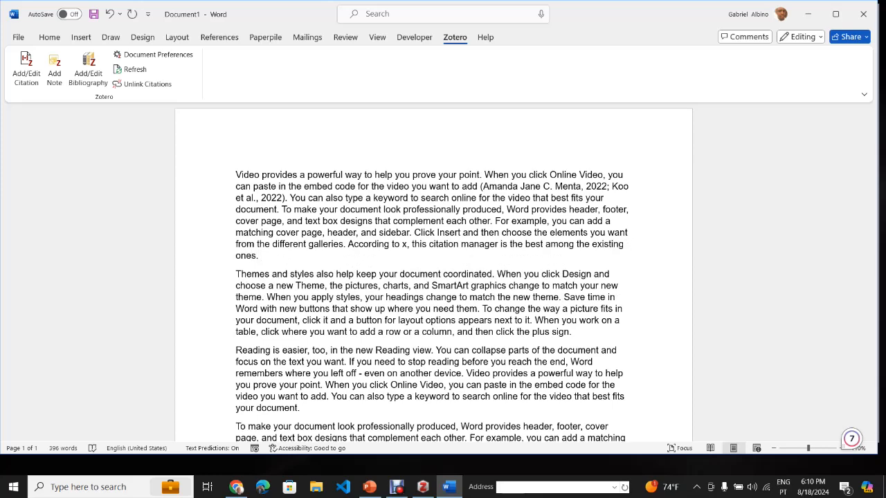
Step: Replace the placeholder "x" with a Zotero citation of the 2017 "Improving Speaking Fluency in a Task-Based Language Teaching Approach" article
double_click(403, 243)
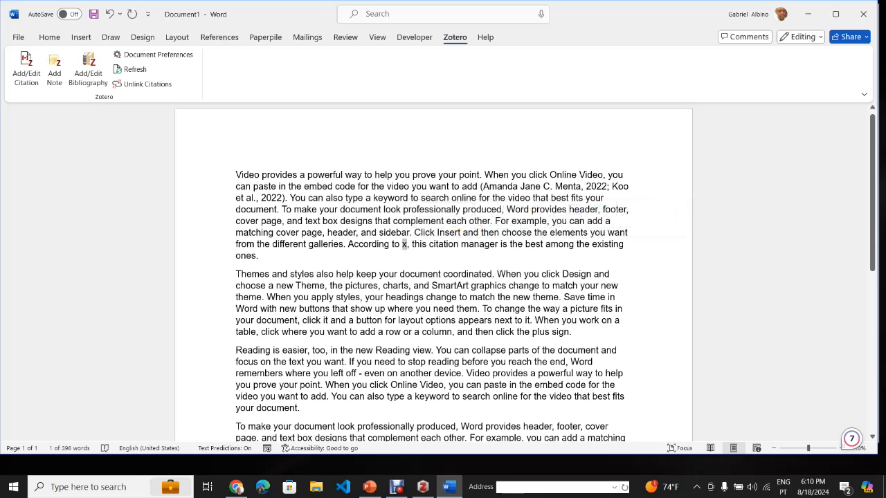
key("Delete")
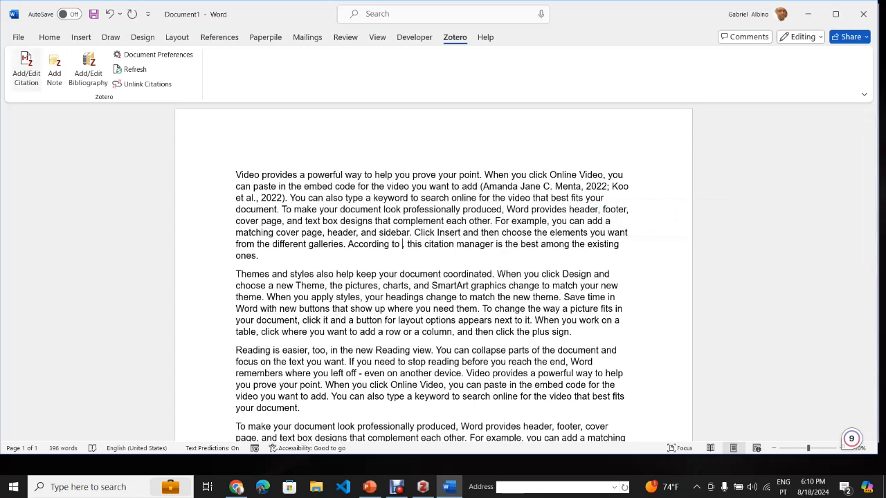
left_click(27, 69)
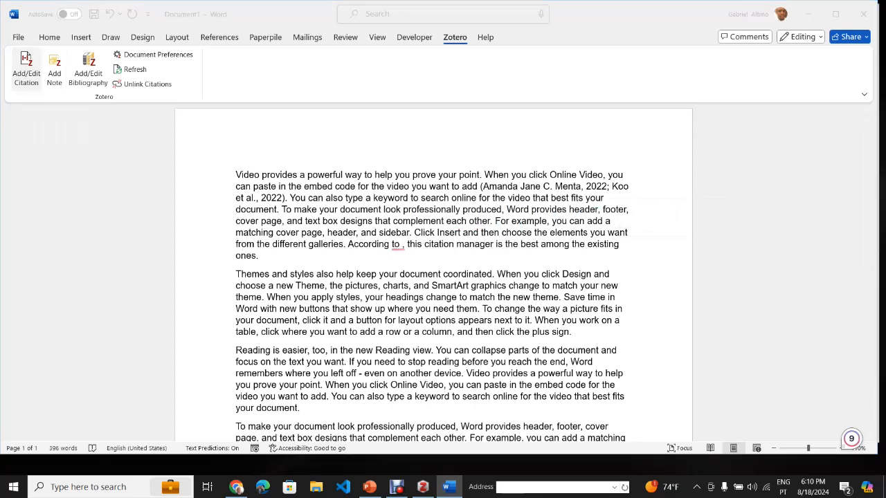
type("albino")
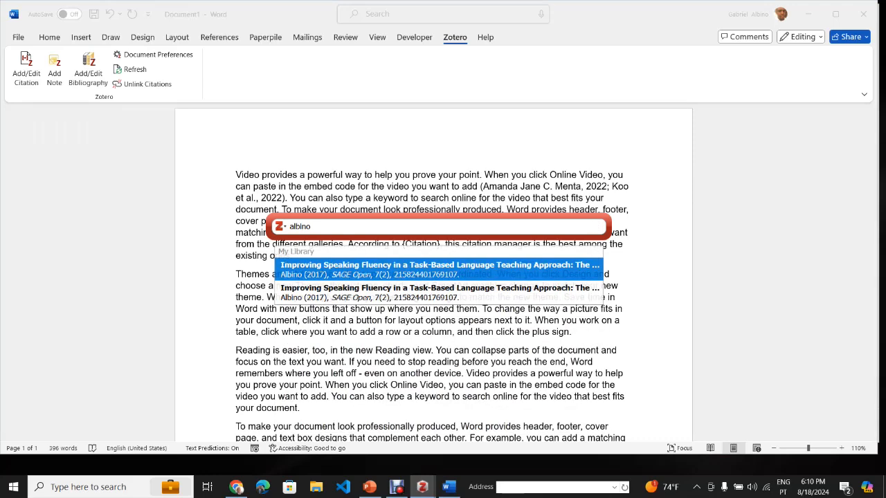
key("Return")
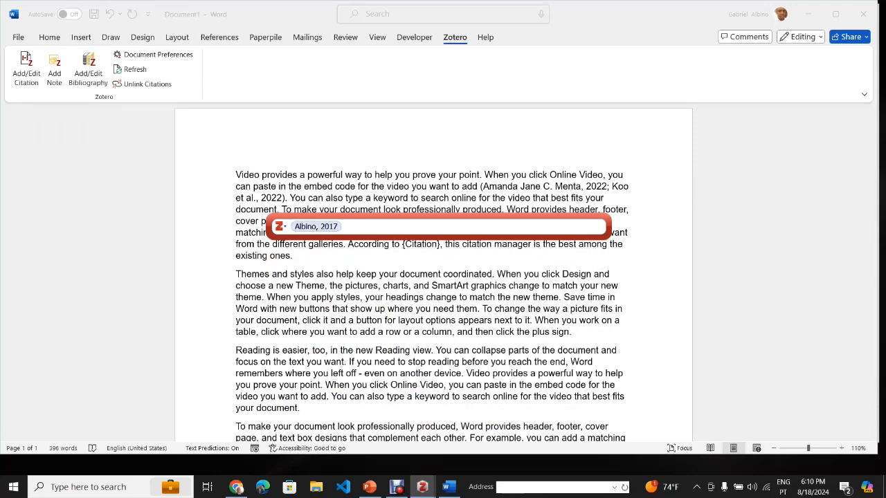
key("Return")
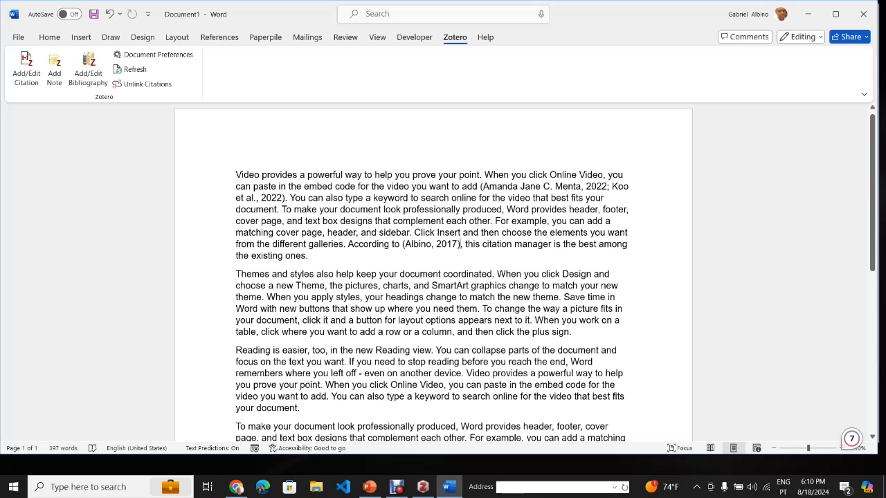
Step: Copy the author's surname from the new citation and paste it before the parentheses after "According to"
left_click_drag(432, 245, 406, 244)
key("ctrl+c")
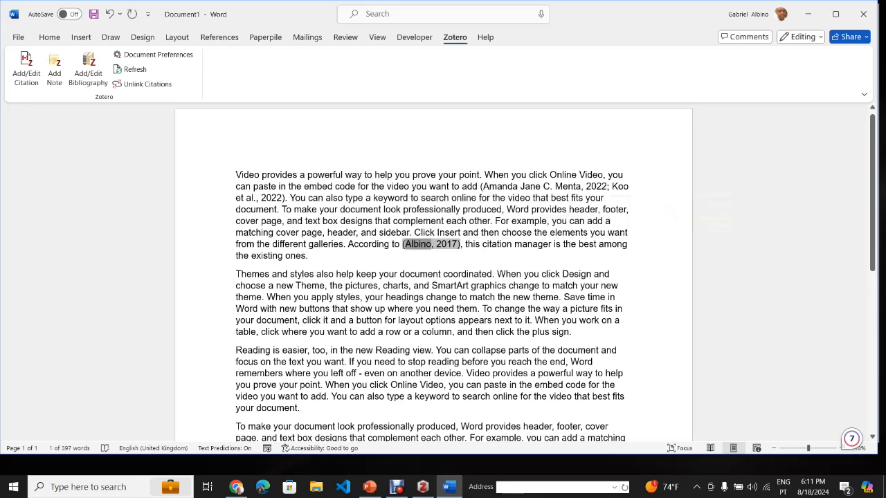
left_click(402, 244)
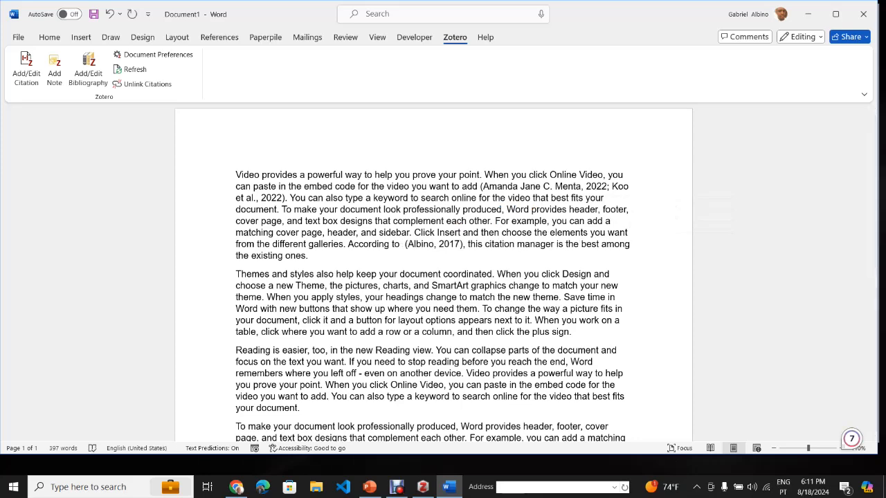
key("ctrl+v")
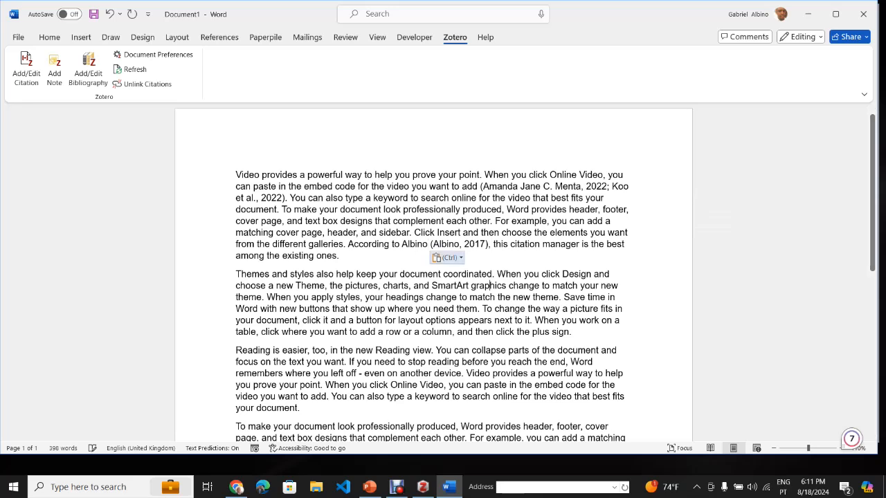
Step: Edit the 2017 citation after "According to" in Zotero's Classic View and omit its author, leaving only the year in parentheses
left_click(455, 244)
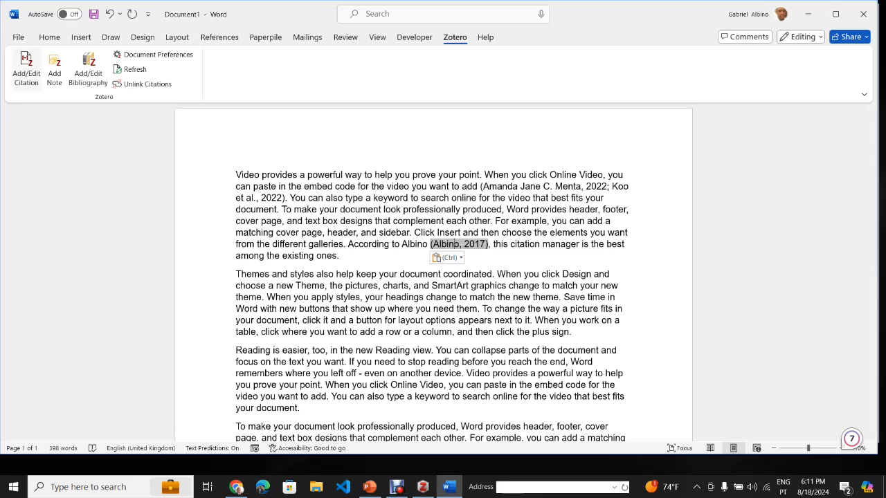
left_click(26, 67)
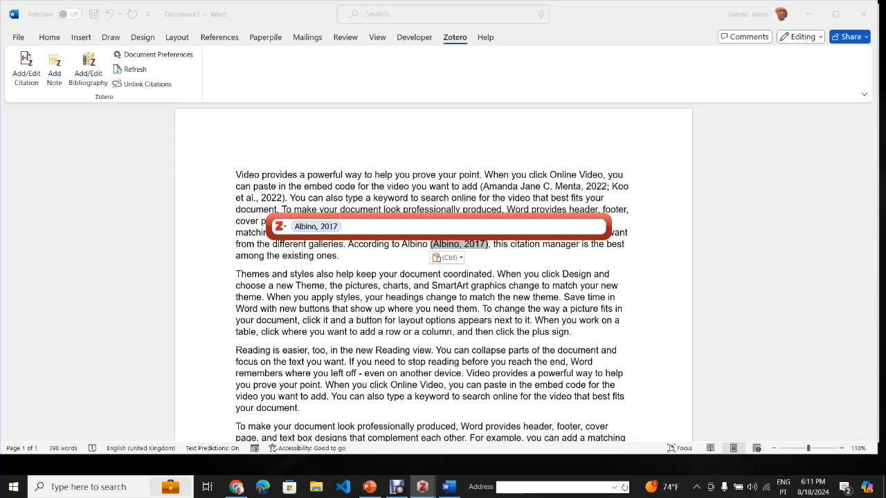
left_click(281, 227)
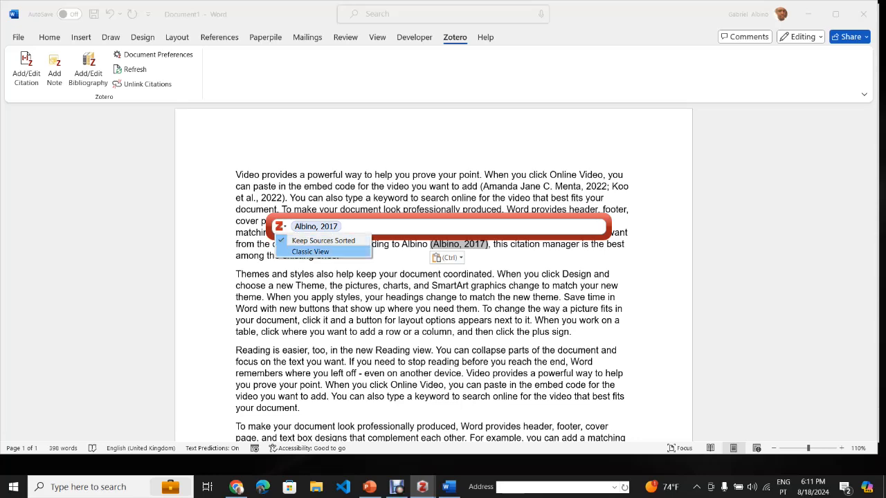
key("Return")
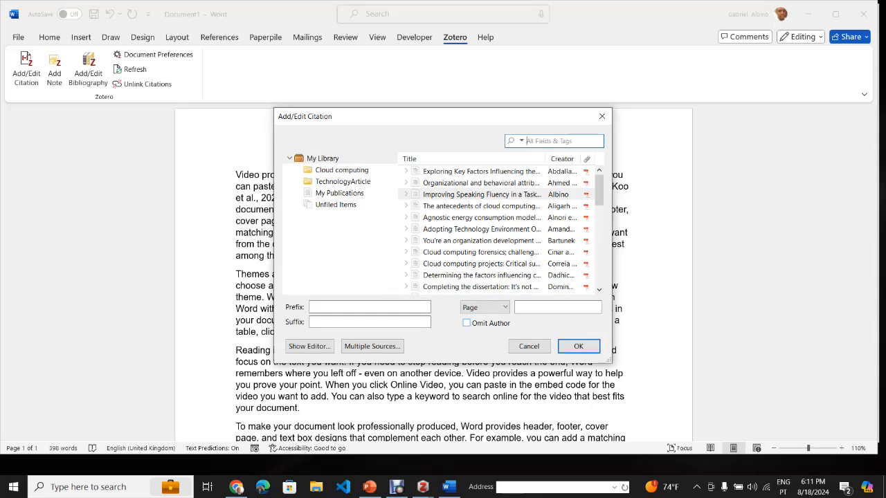
left_click(466, 323)
key("Return")
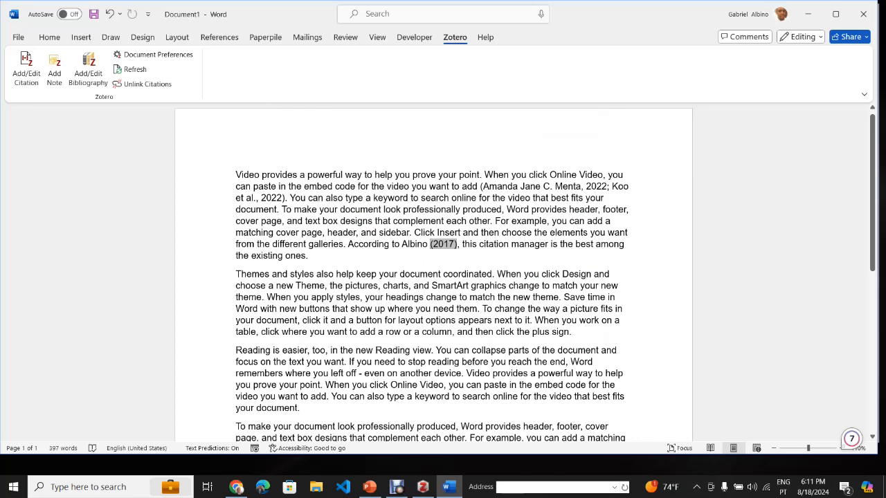
left_click(411, 244)
left_click(311, 256)
left_click(553, 187)
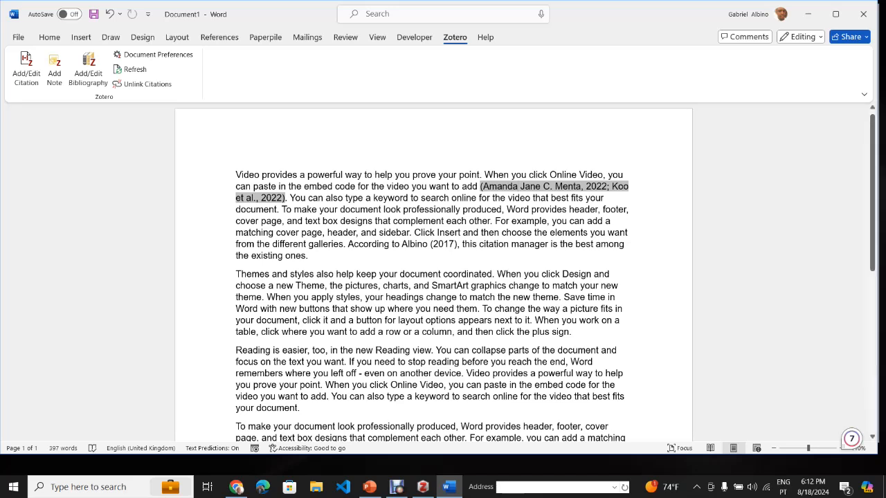
Step: Add the heading "References" below the last paragraph and insert the Zotero bibliography on the line under it
scroll(434, 273, "down", 8)
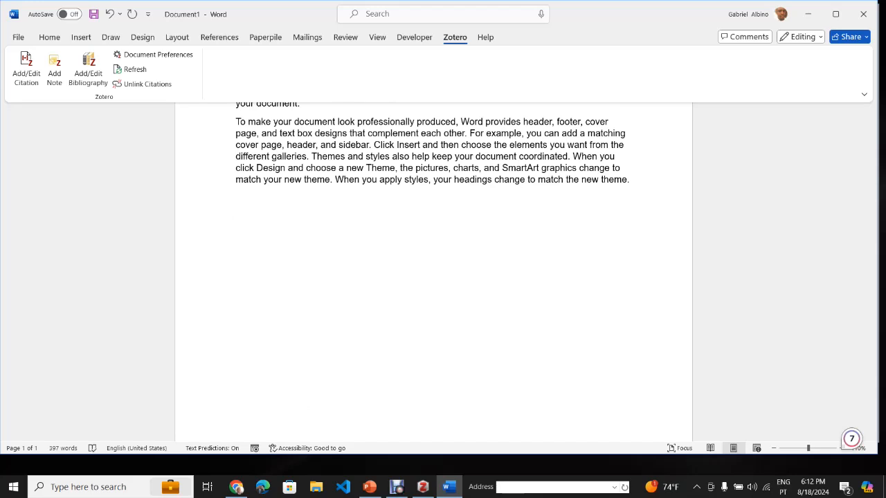
type("References")
key("Return")
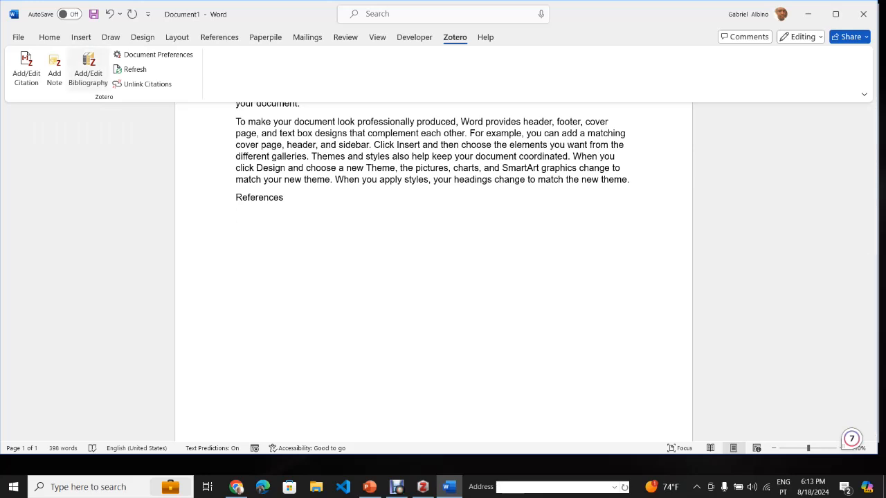
left_click(88, 69)
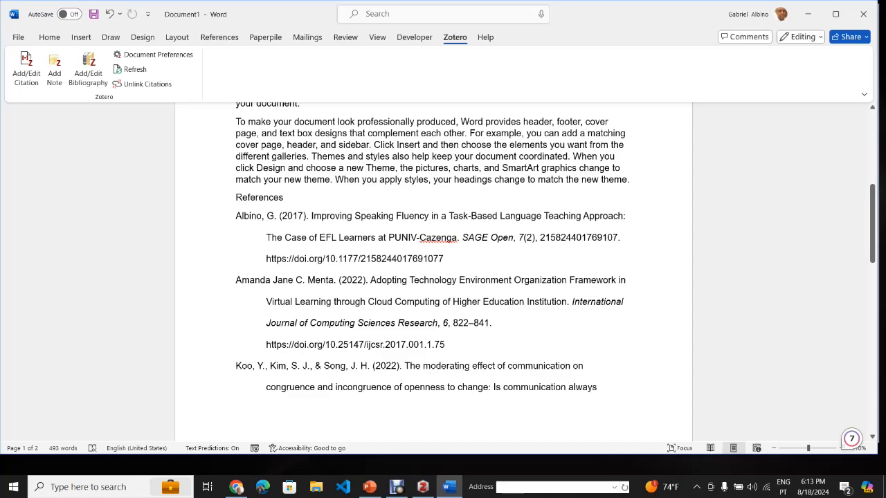
Step: Center the "References" heading above the bibliography and make it bold
scroll(433, 270, "down", 5)
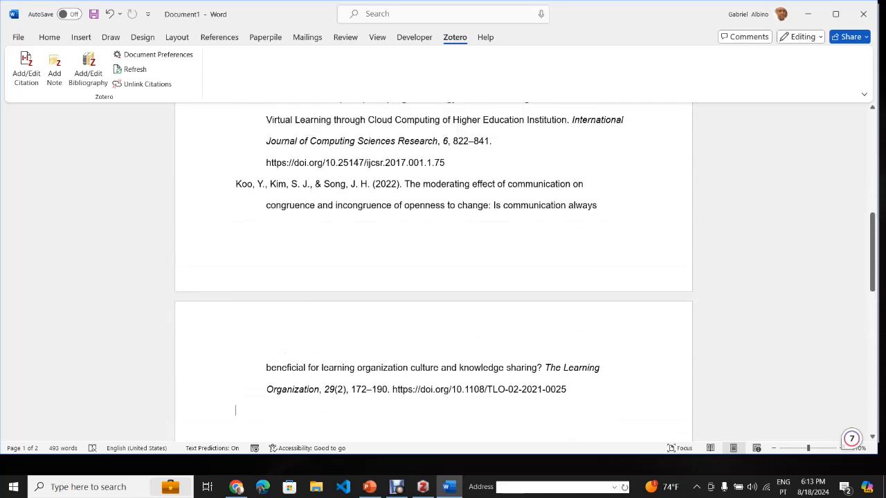
scroll(433, 270, "up", 6)
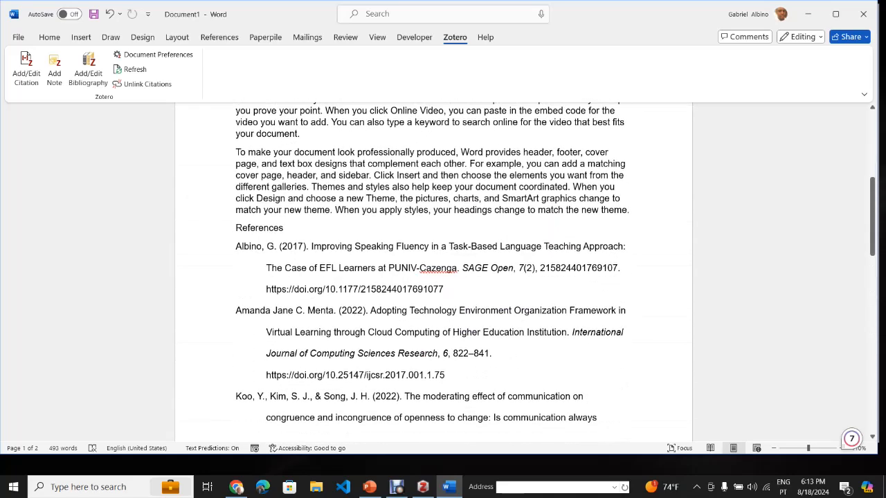
left_click_drag(286, 229, 236, 229)
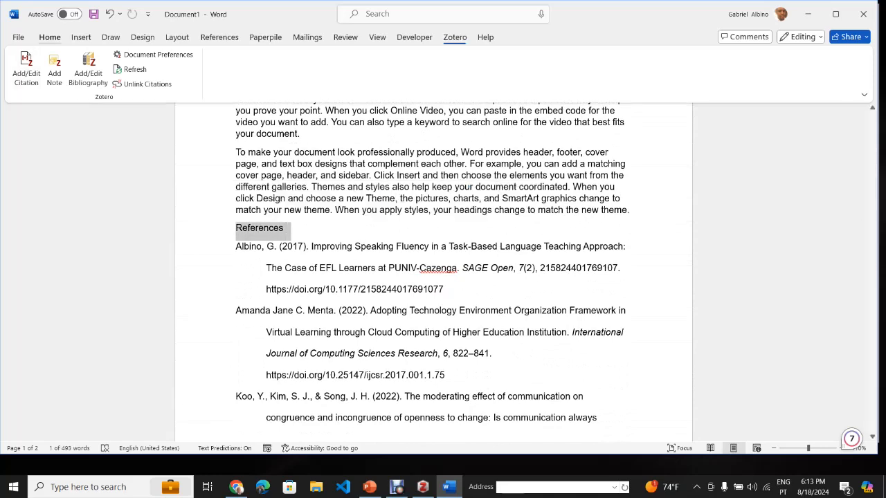
left_click(50, 36)
left_click(260, 77)
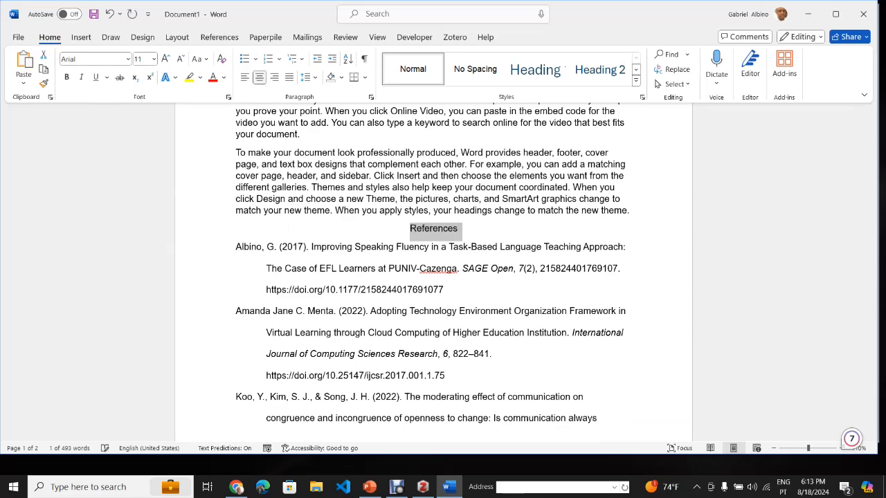
left_click(66, 77)
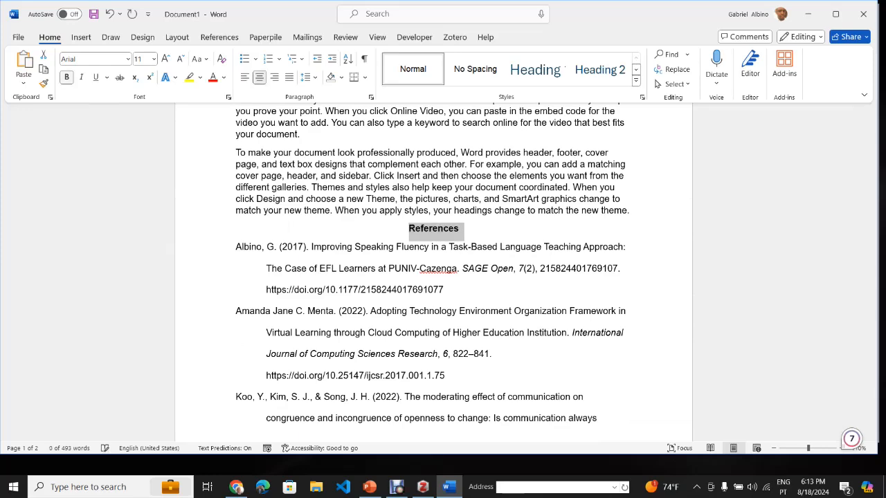
left_click(460, 229)
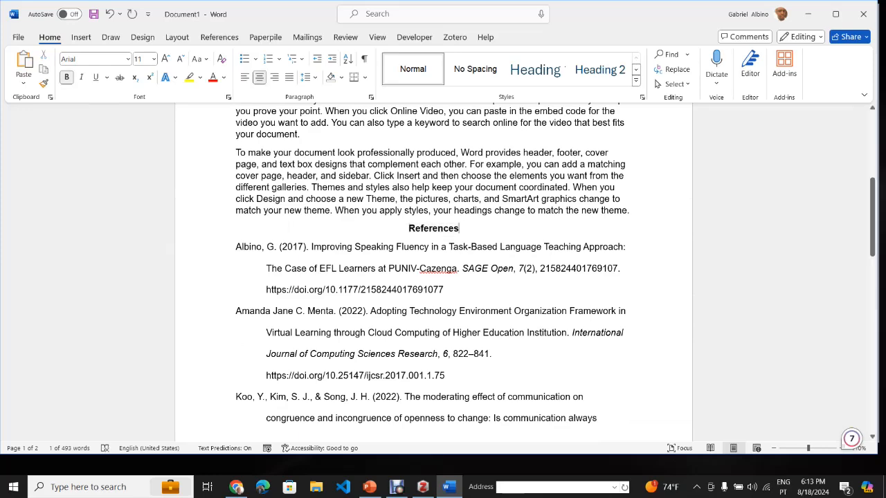
Step: Compare the in-text citations in the first paragraph with the entries in the reference list, through to its end on page 2
scroll(433, 269, "down", 5)
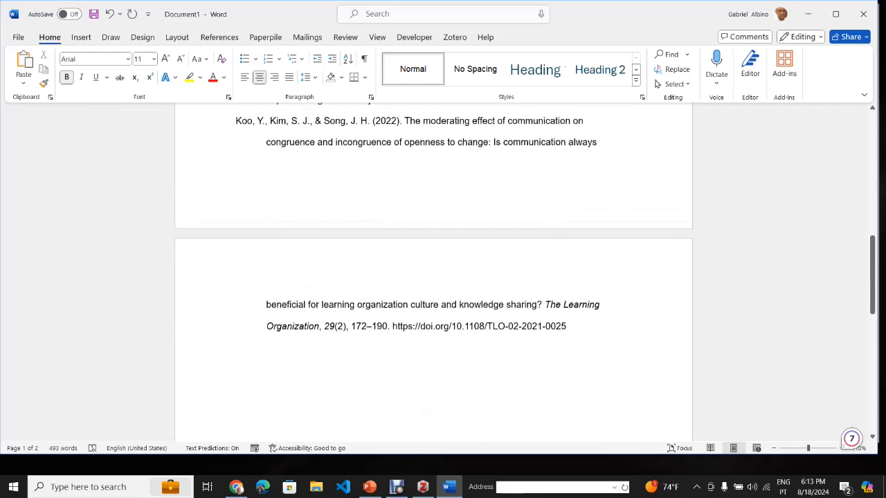
scroll(433, 270, "up", 10)
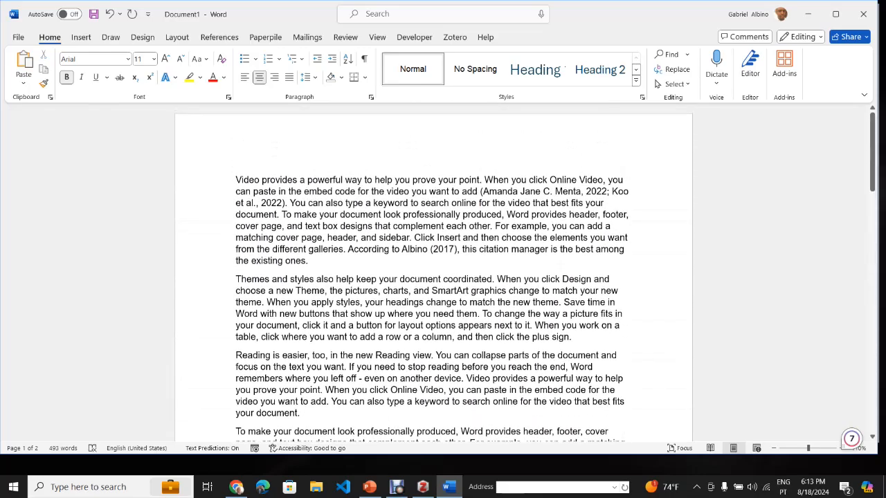
scroll(433, 270, "down", 8)
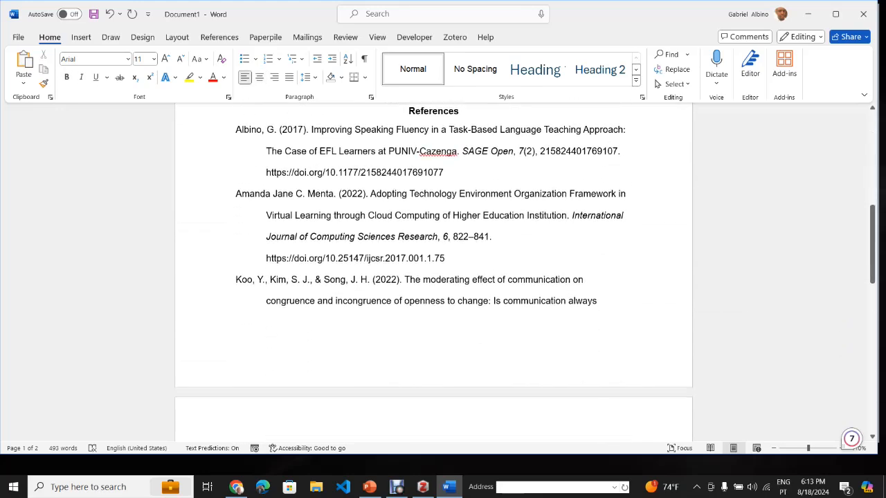
scroll(433, 270, "down", 1)
scroll(433, 269, "up", 1)
scroll(433, 270, "down", 1)
scroll(434, 270, "up", 6)
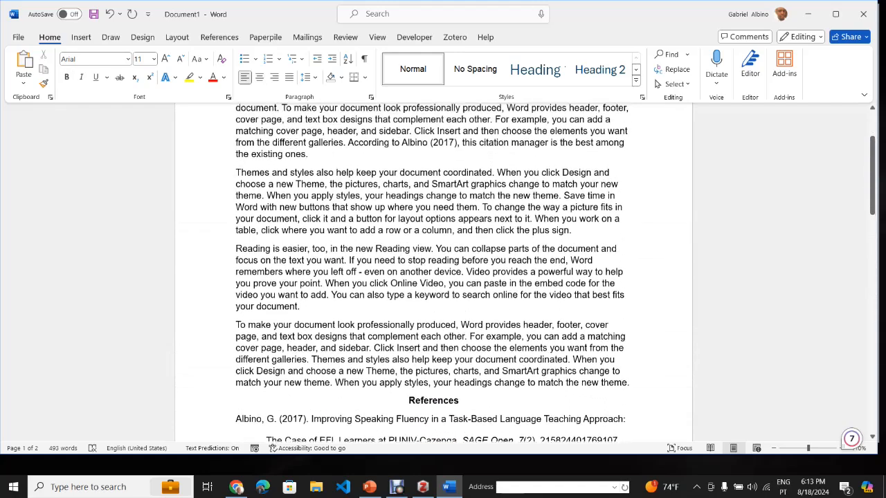
scroll(424, 112, "up", 1)
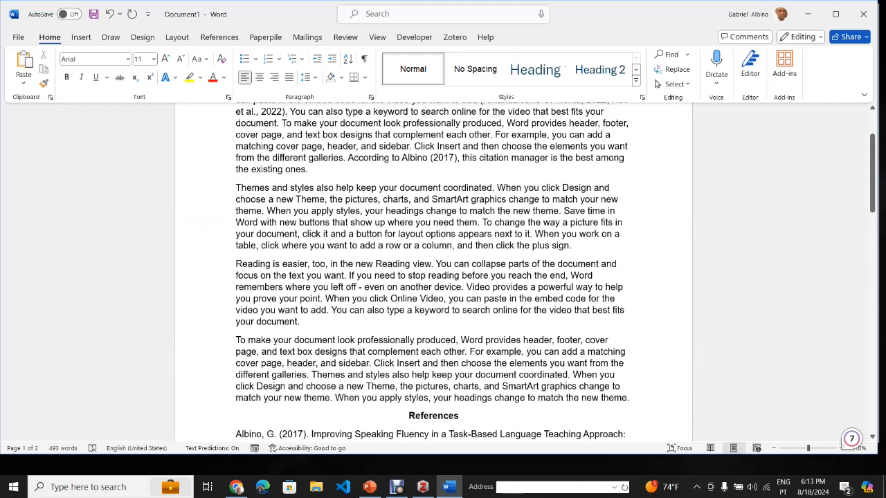
scroll(424, 111, "up", 3)
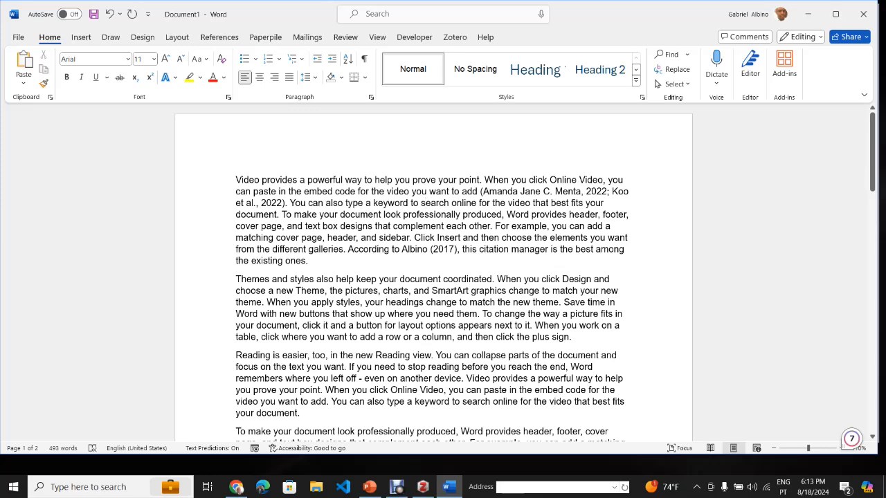
scroll(415, 203, "down", 5)
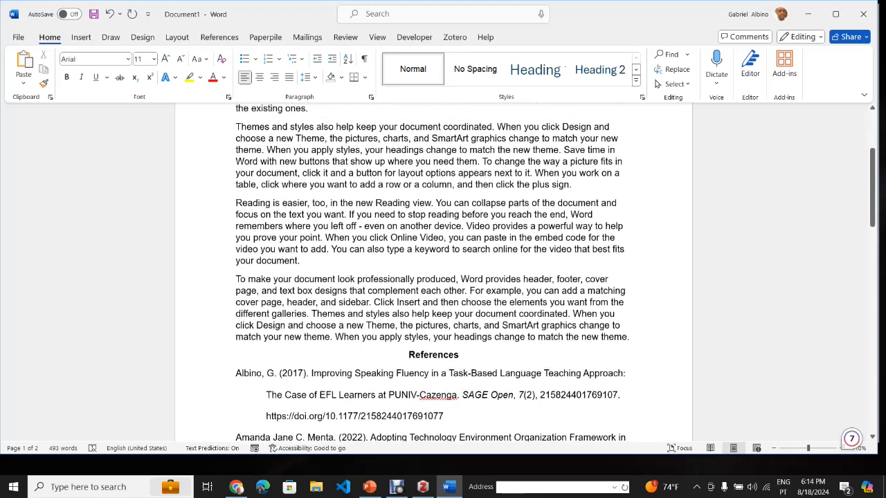
scroll(434, 272, "down", 3)
scroll(433, 272, "up", 2)
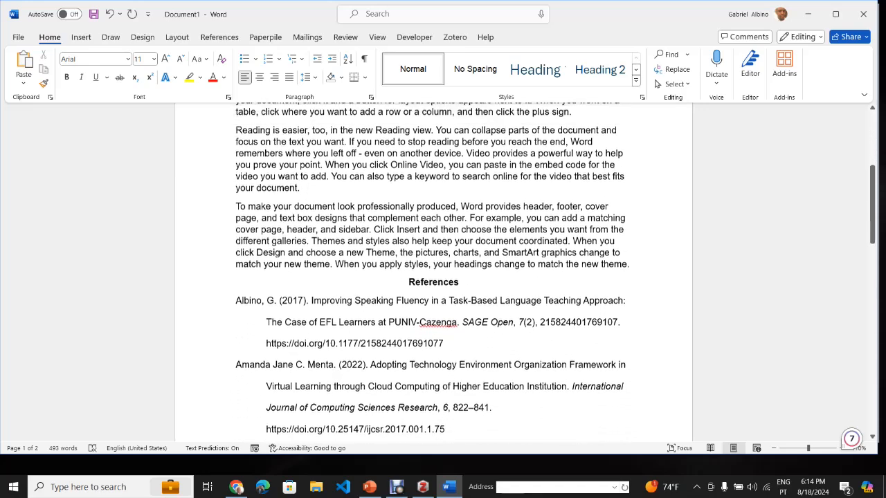
scroll(434, 272, "up", 2)
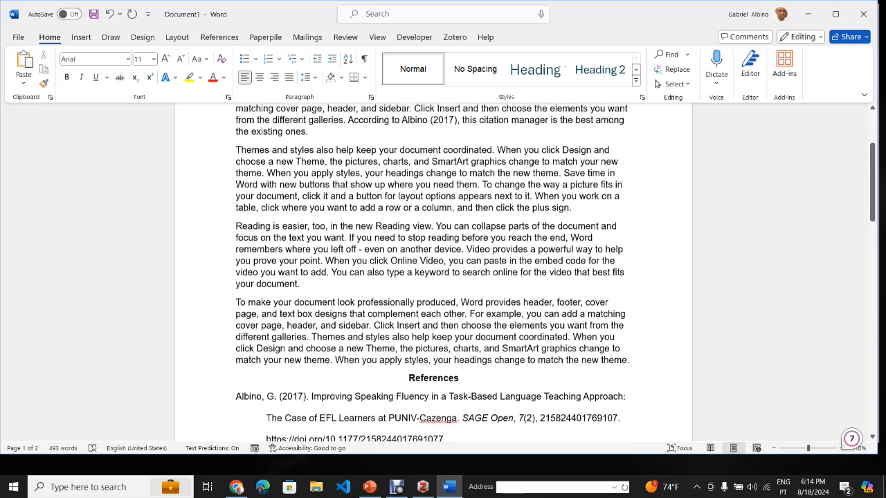
scroll(433, 272, "up", 4)
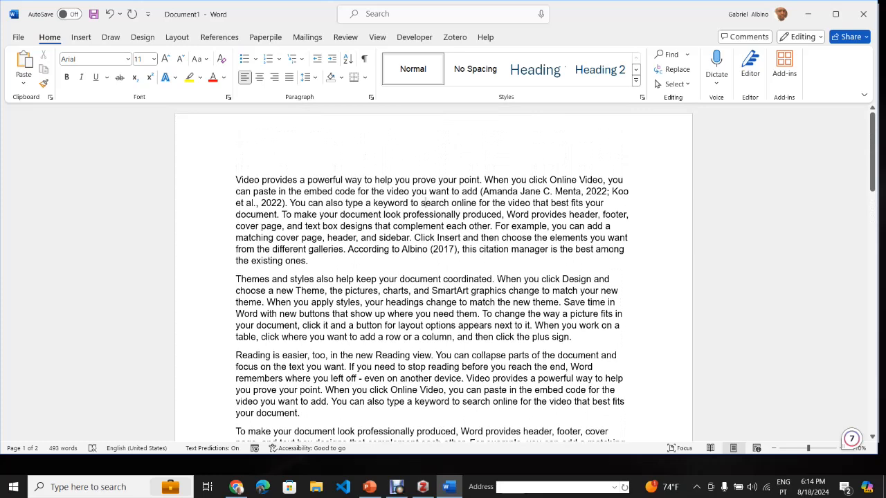
scroll(424, 203, "down", 1)
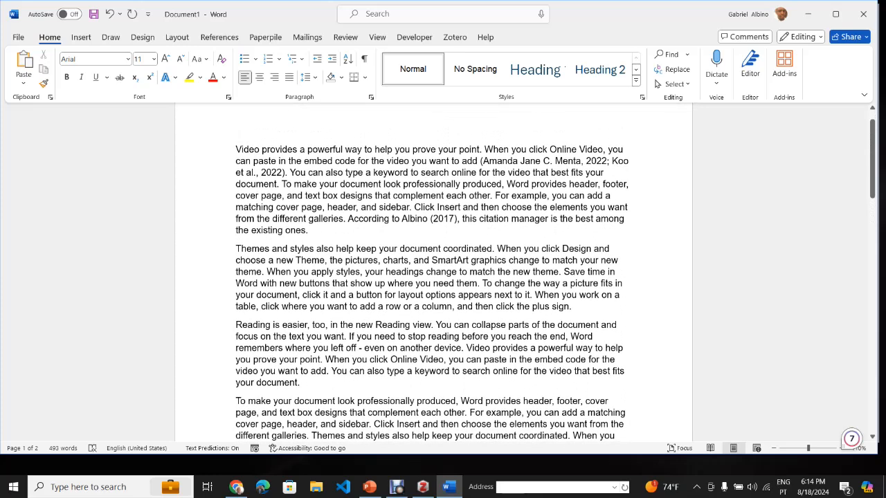
scroll(424, 172, "down", 10)
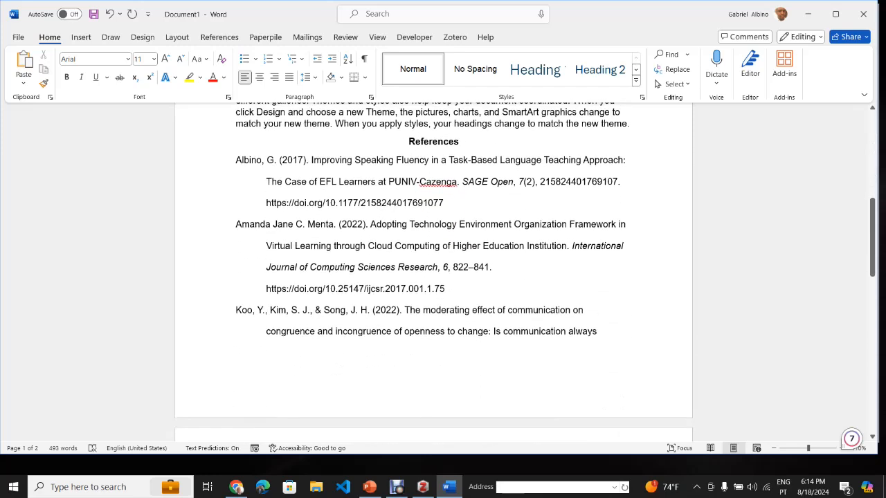
scroll(433, 270, "down", 6)
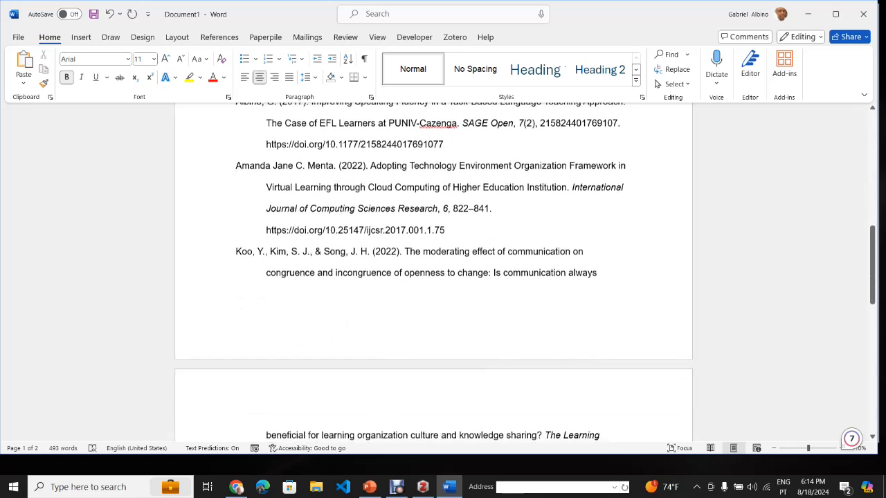
scroll(433, 270, "down", 2)
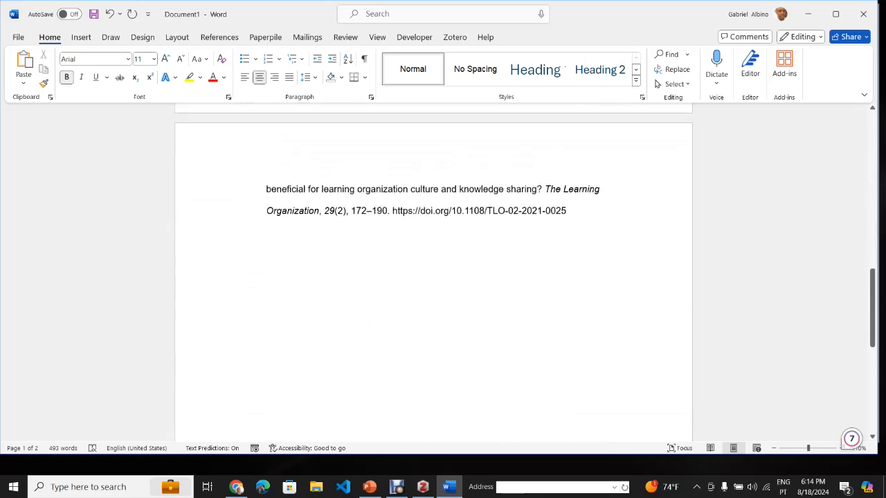
scroll(433, 277, "up", 2)
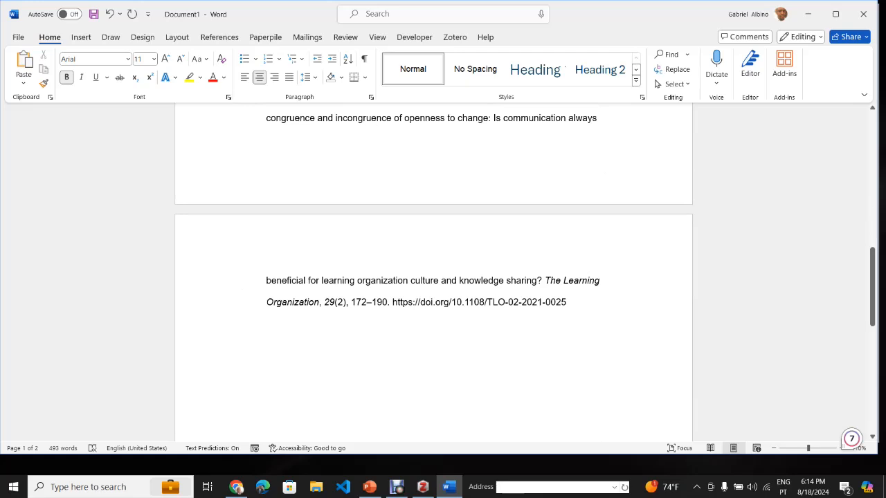
left_click(235, 322)
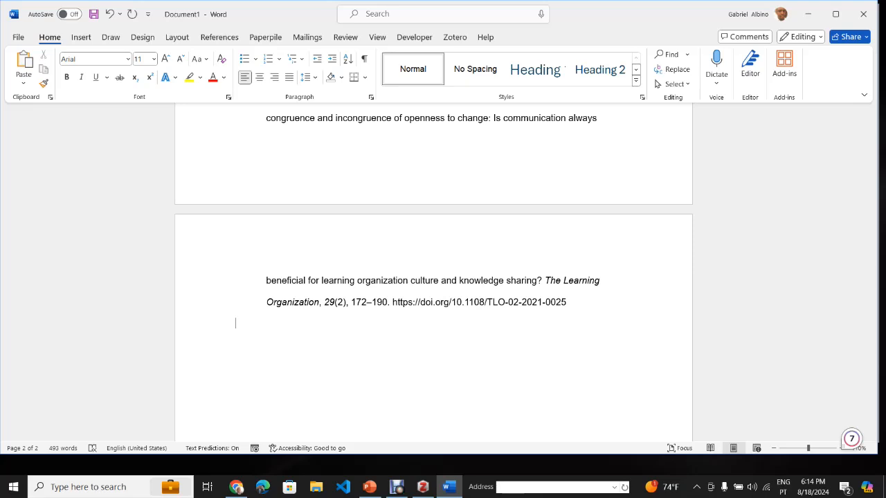
scroll(433, 277, "down", 2)
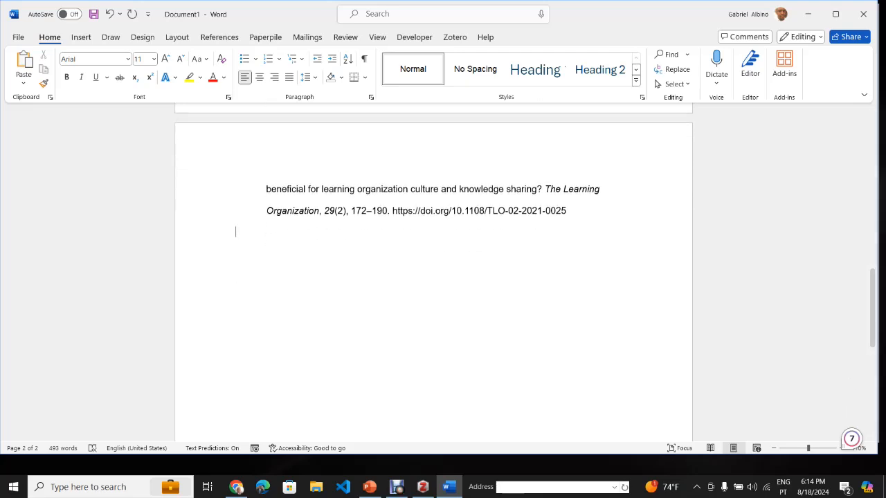
left_click(397, 487)
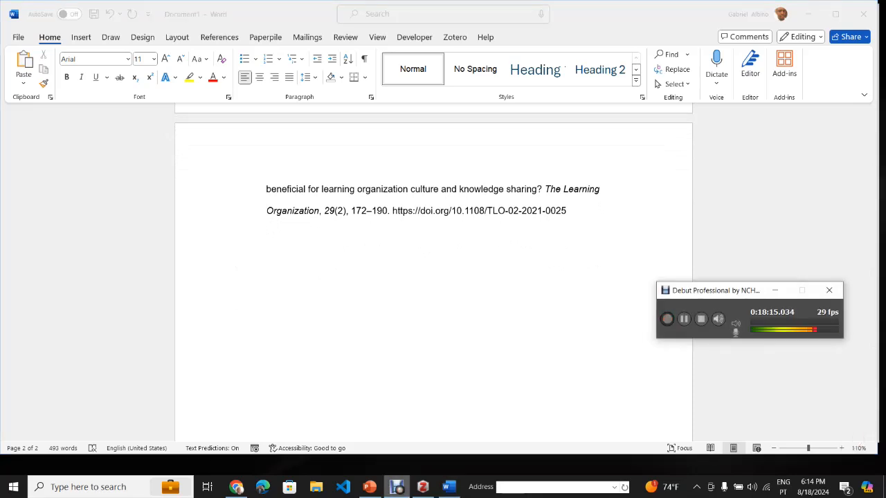